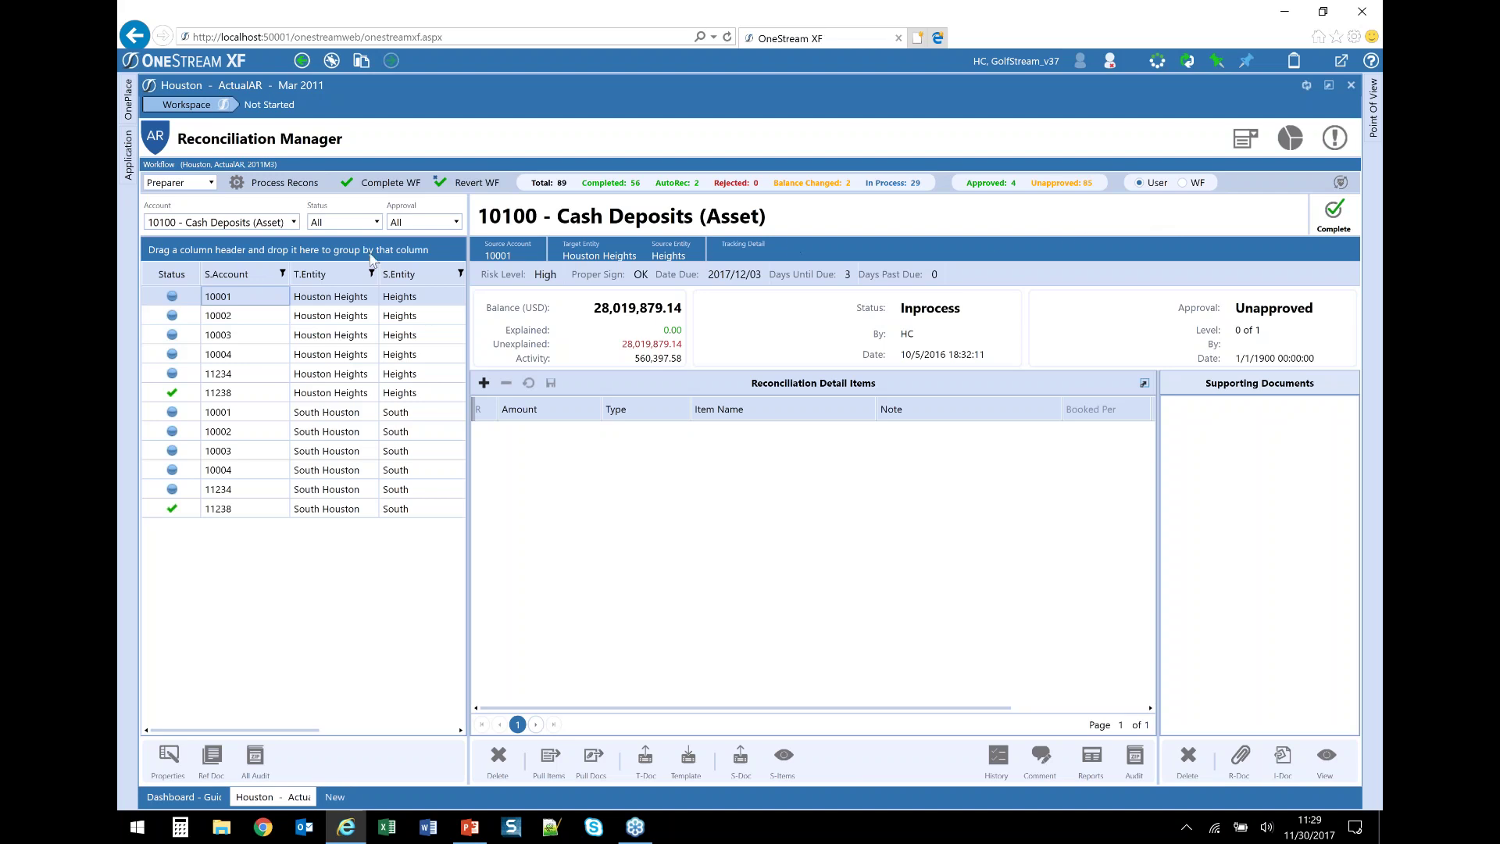
Step: Review the available account, status and approval filter options for the reconciliation list
{"action": "left_click", "coordinate": [295, 224]}
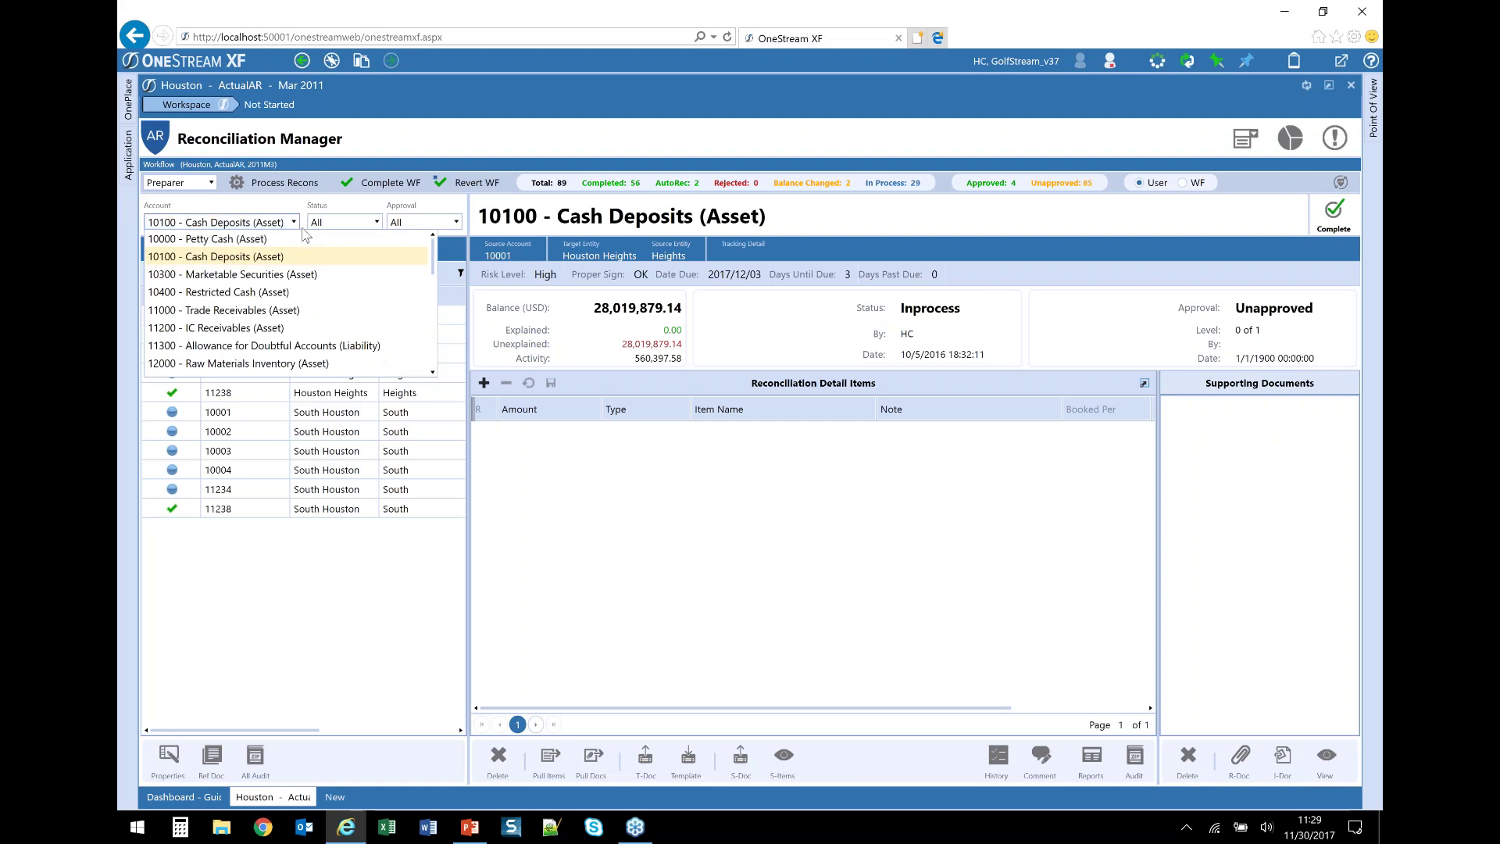
{"action": "left_click", "coordinate": [338, 598]}
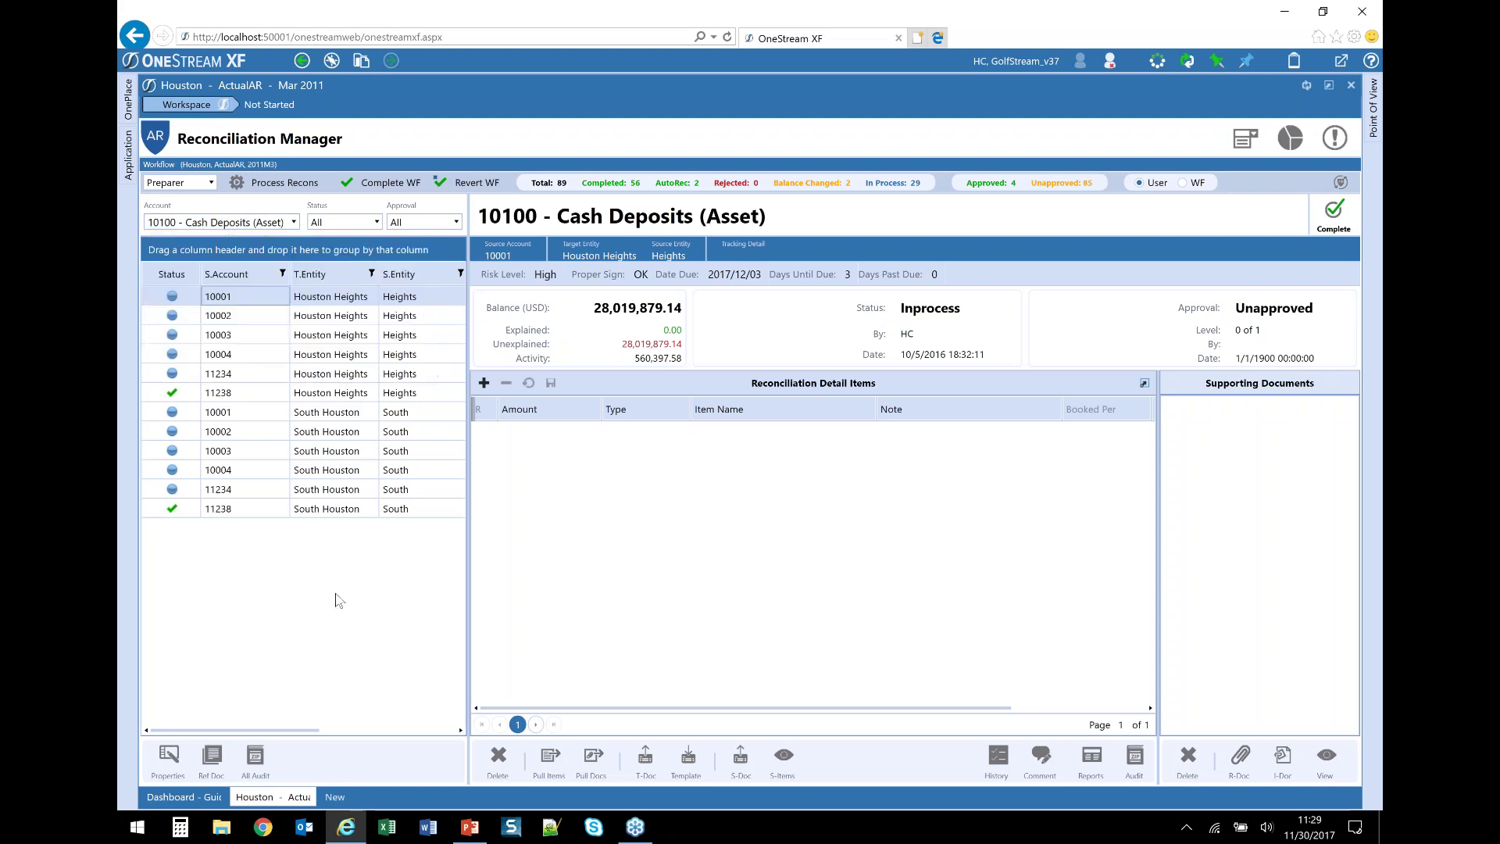
{"action": "left_click", "coordinate": [375, 221]}
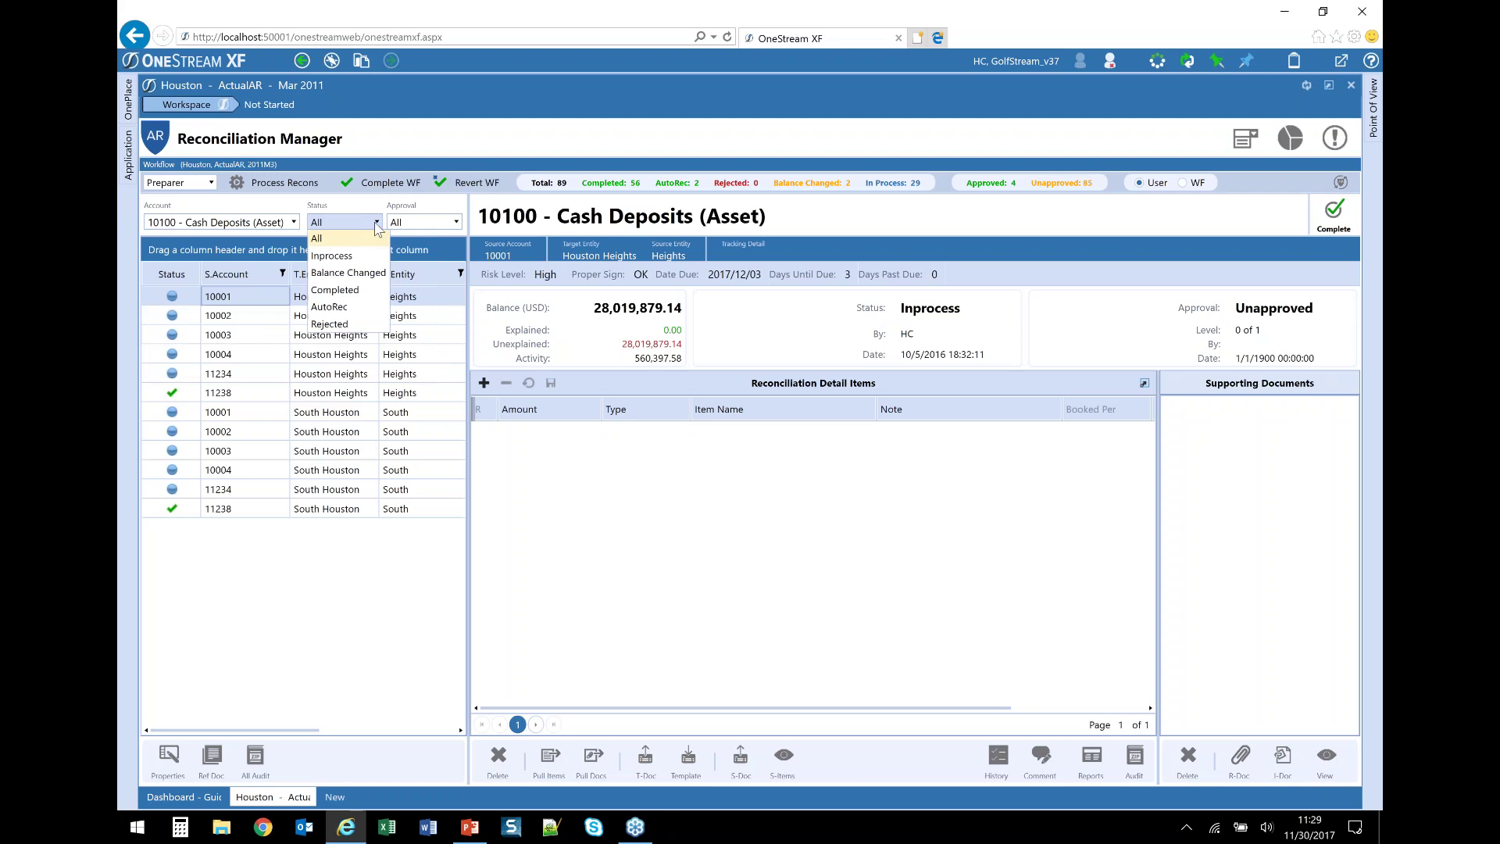
{"action": "left_click", "coordinate": [460, 225]}
{"action": "left_click", "coordinate": [460, 225]}
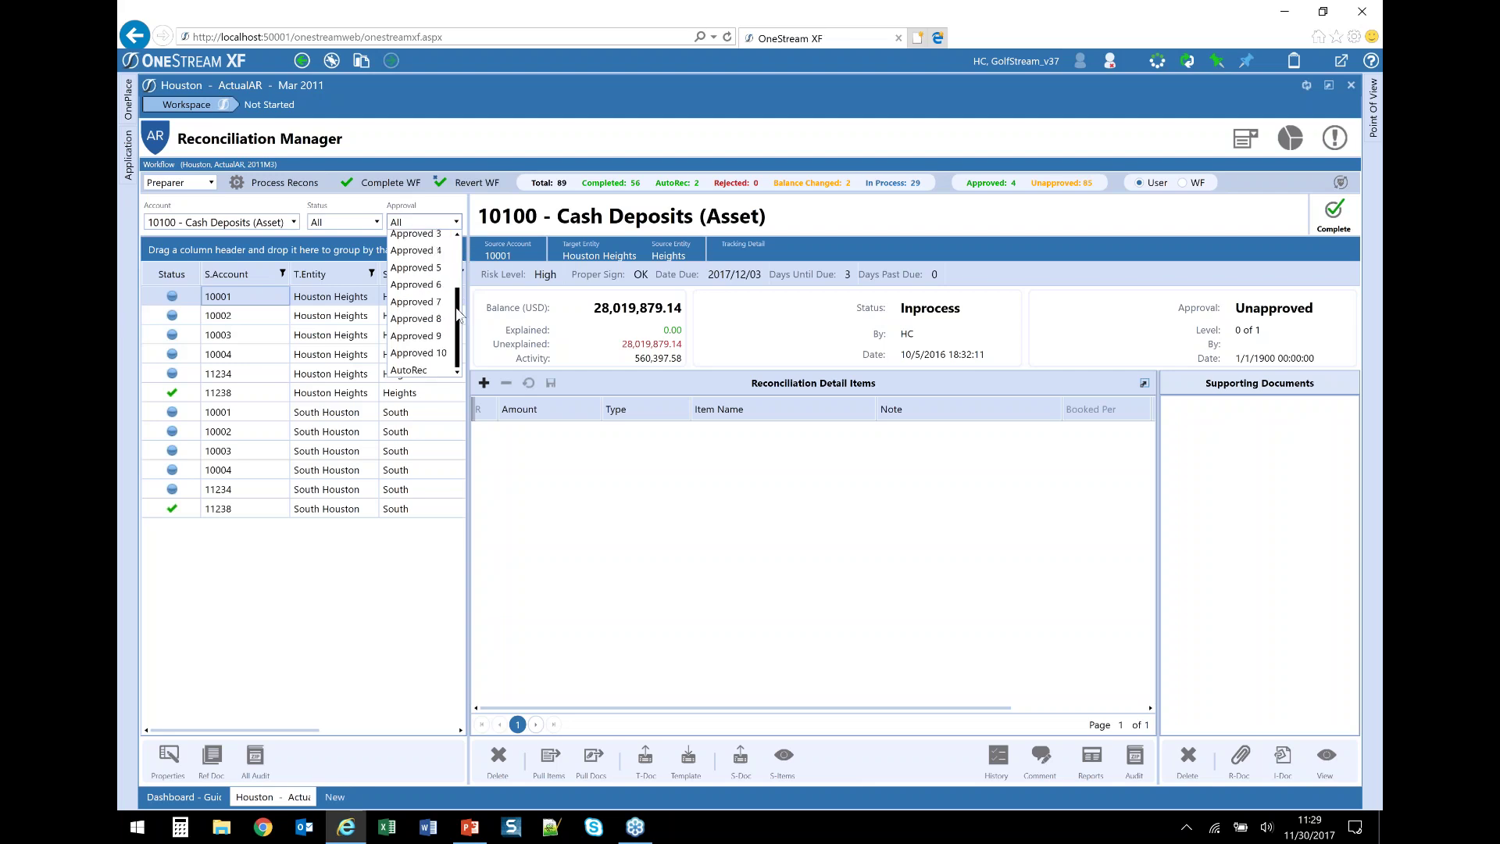
{"action": "scroll", "coordinate": [462, 261], "scroll_direction": "down", "scroll_amount": 1}
{"action": "scroll", "coordinate": [472, 245], "scroll_direction": "up", "scroll_amount": 1}
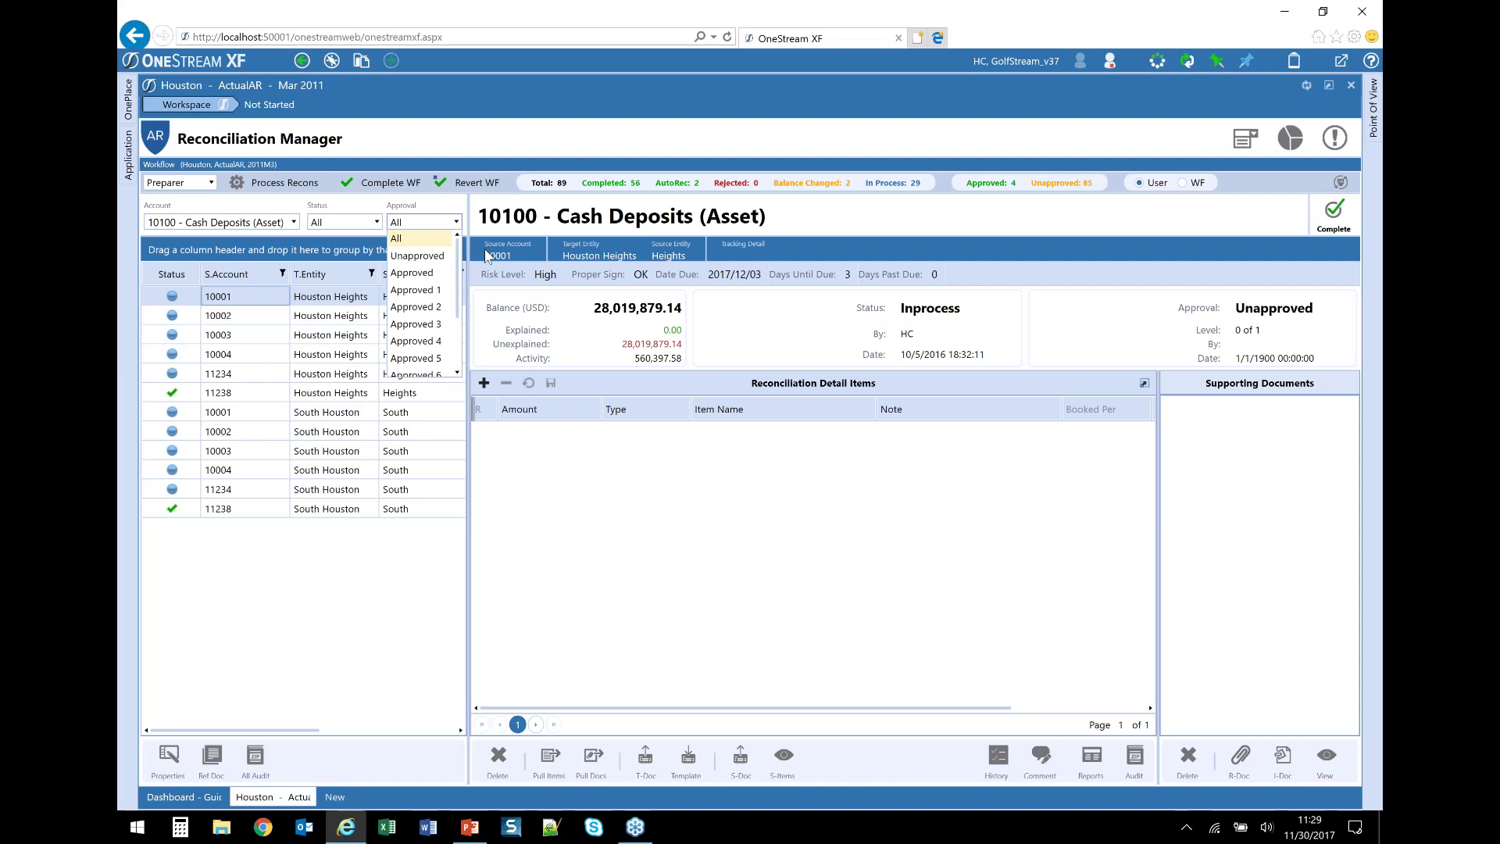
{"action": "left_click", "coordinate": [851, 229]}
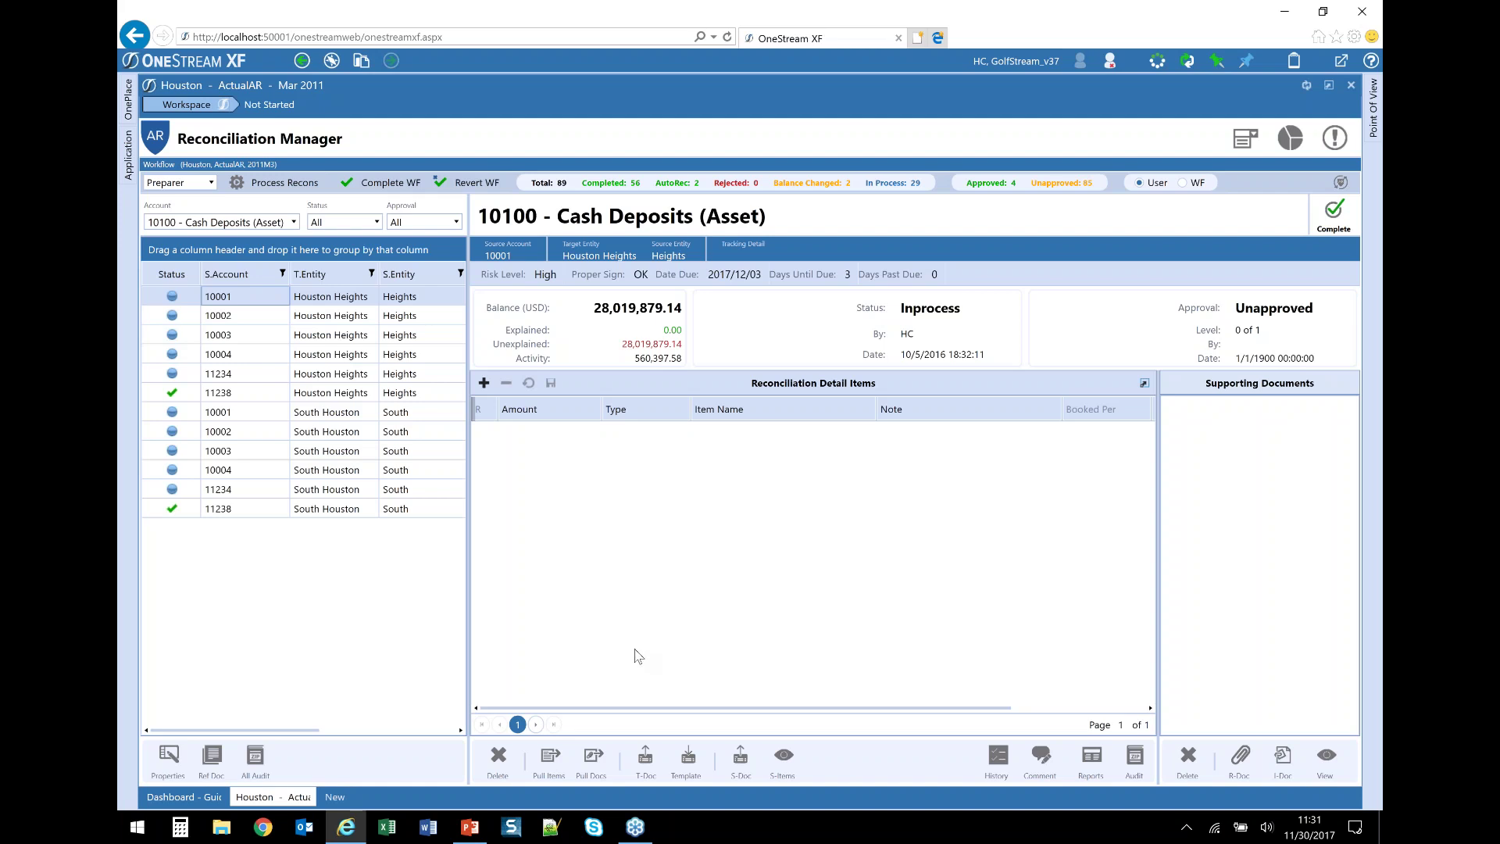
Step: Pull forward all items into the Houston Heights 10001 reconciliation and check which reconciliation reports are available
{"action": "left_click", "coordinate": [549, 755]}
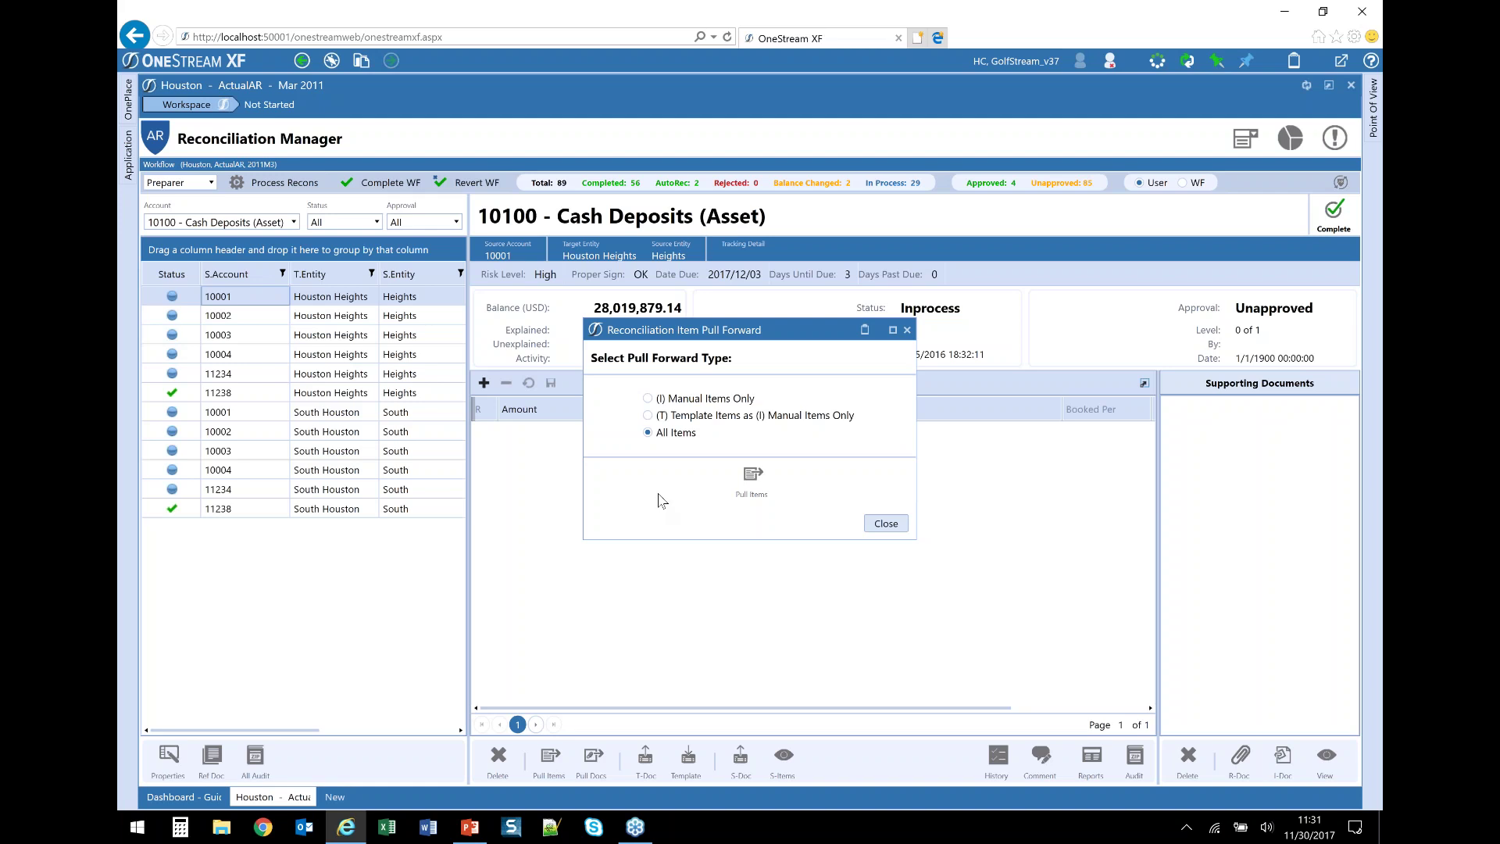
{"action": "left_click", "coordinate": [747, 481]}
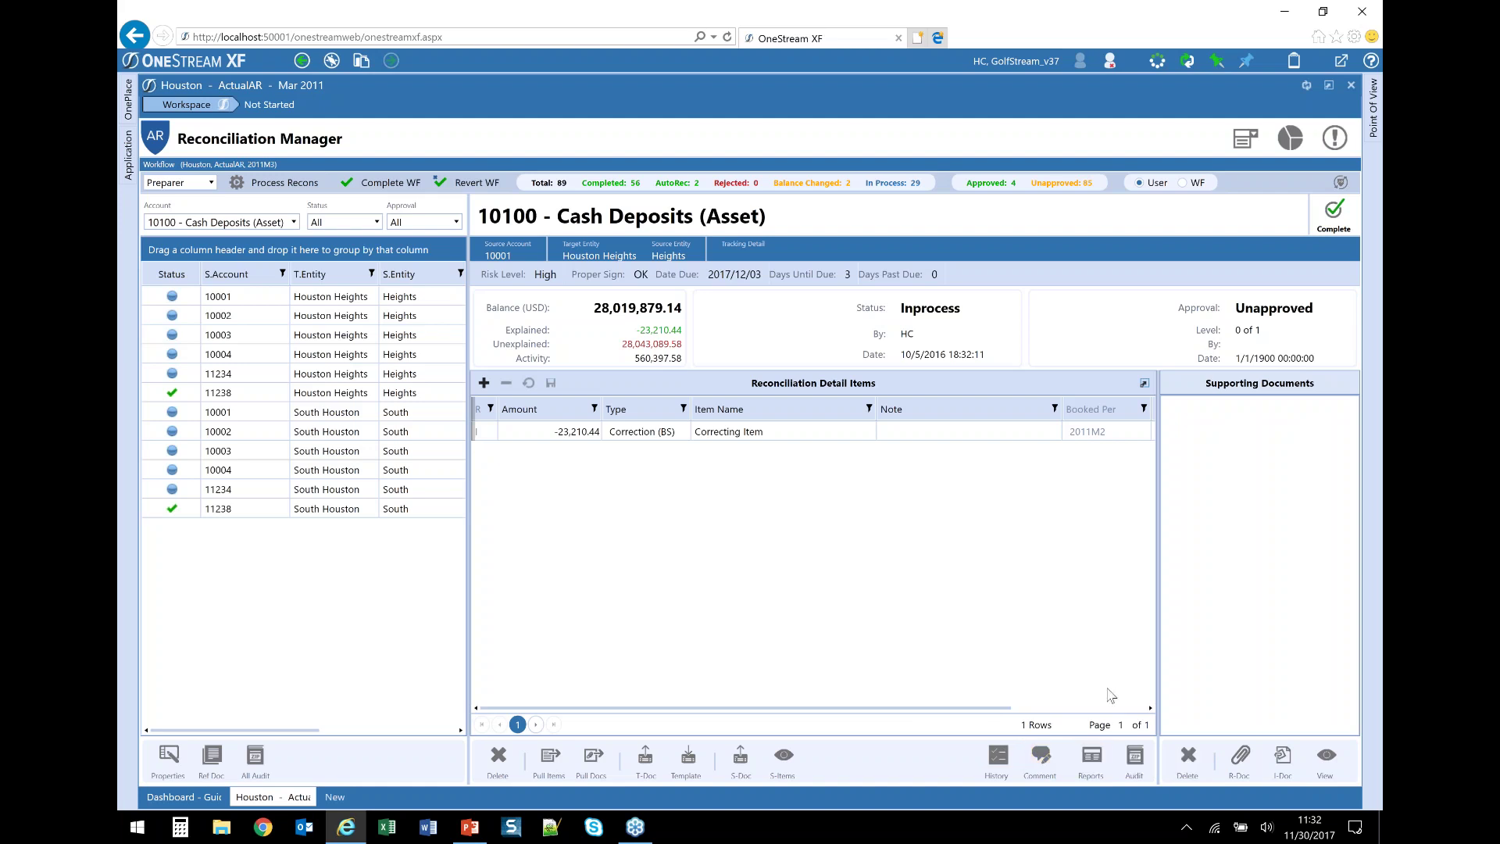
{"action": "left_click", "coordinate": [1091, 755]}
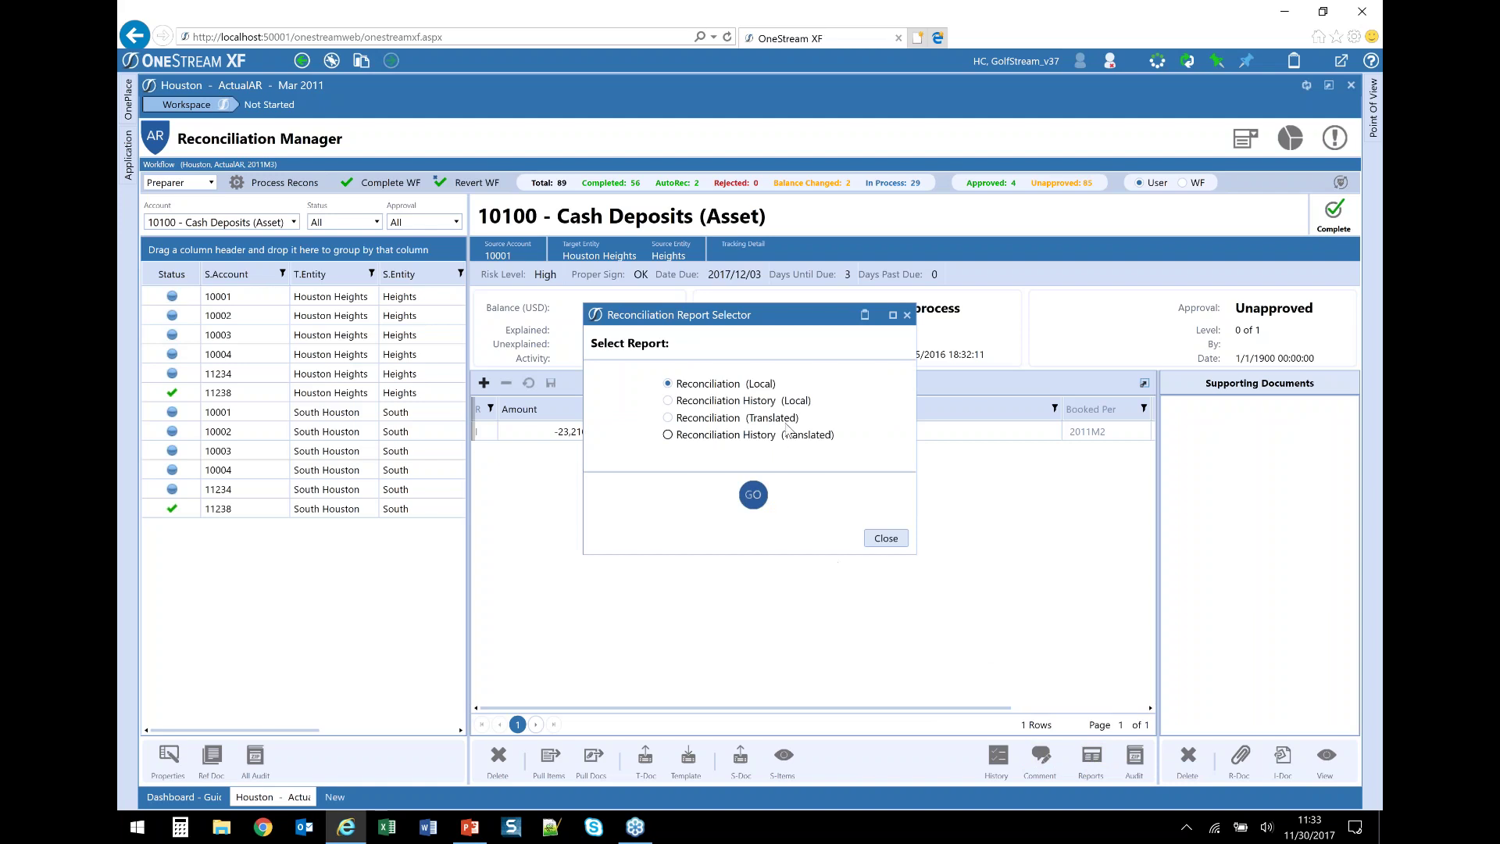
{"action": "left_click", "coordinate": [889, 541]}
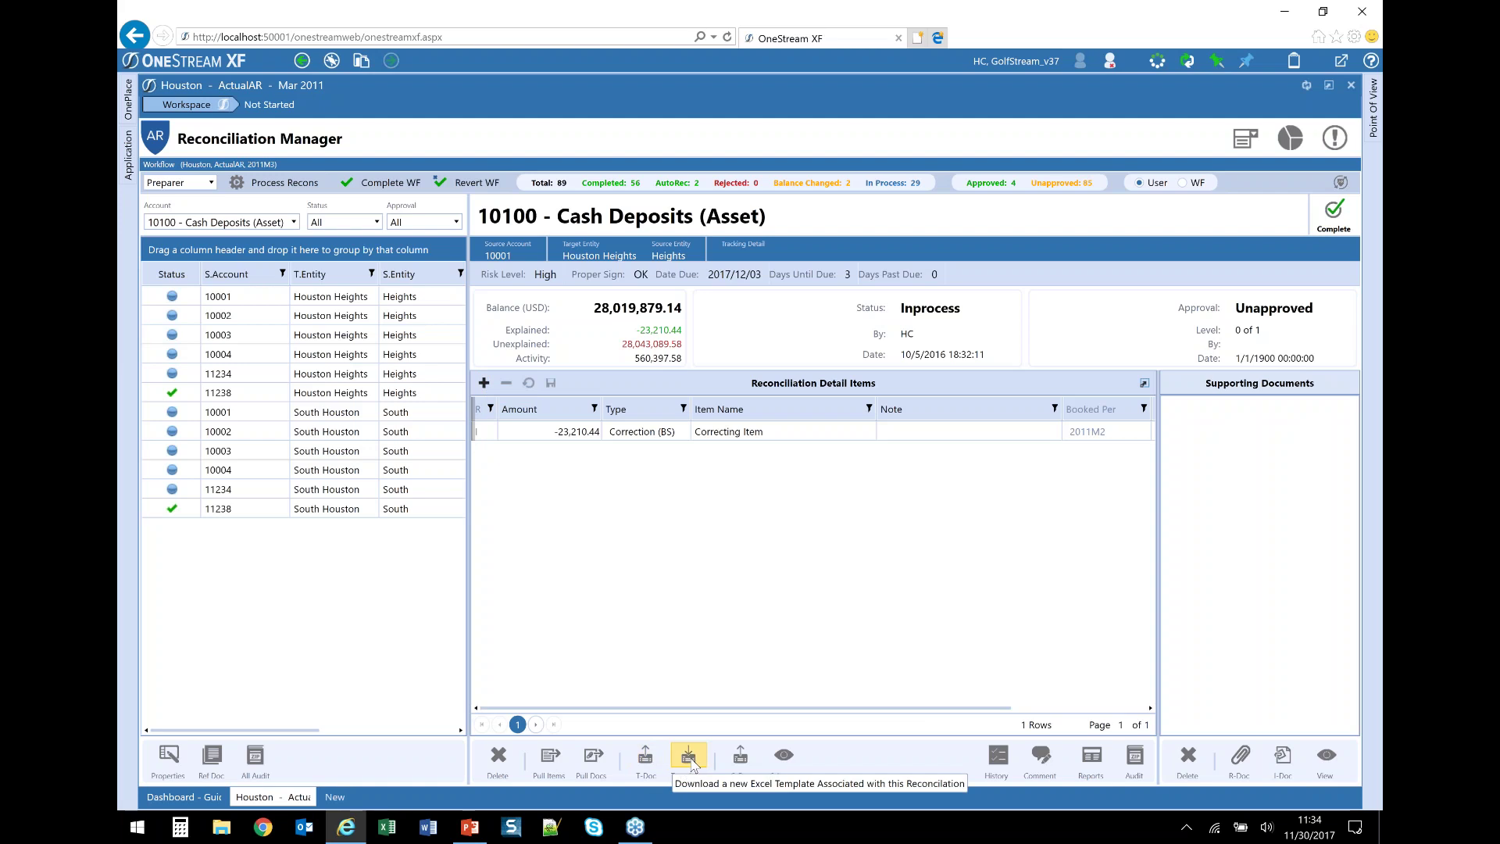
Step: Add a new reconciliation detail item with an amount of 28043089.58
{"action": "left_click", "coordinate": [484, 383]}
{"action": "left_click", "coordinate": [590, 456]}
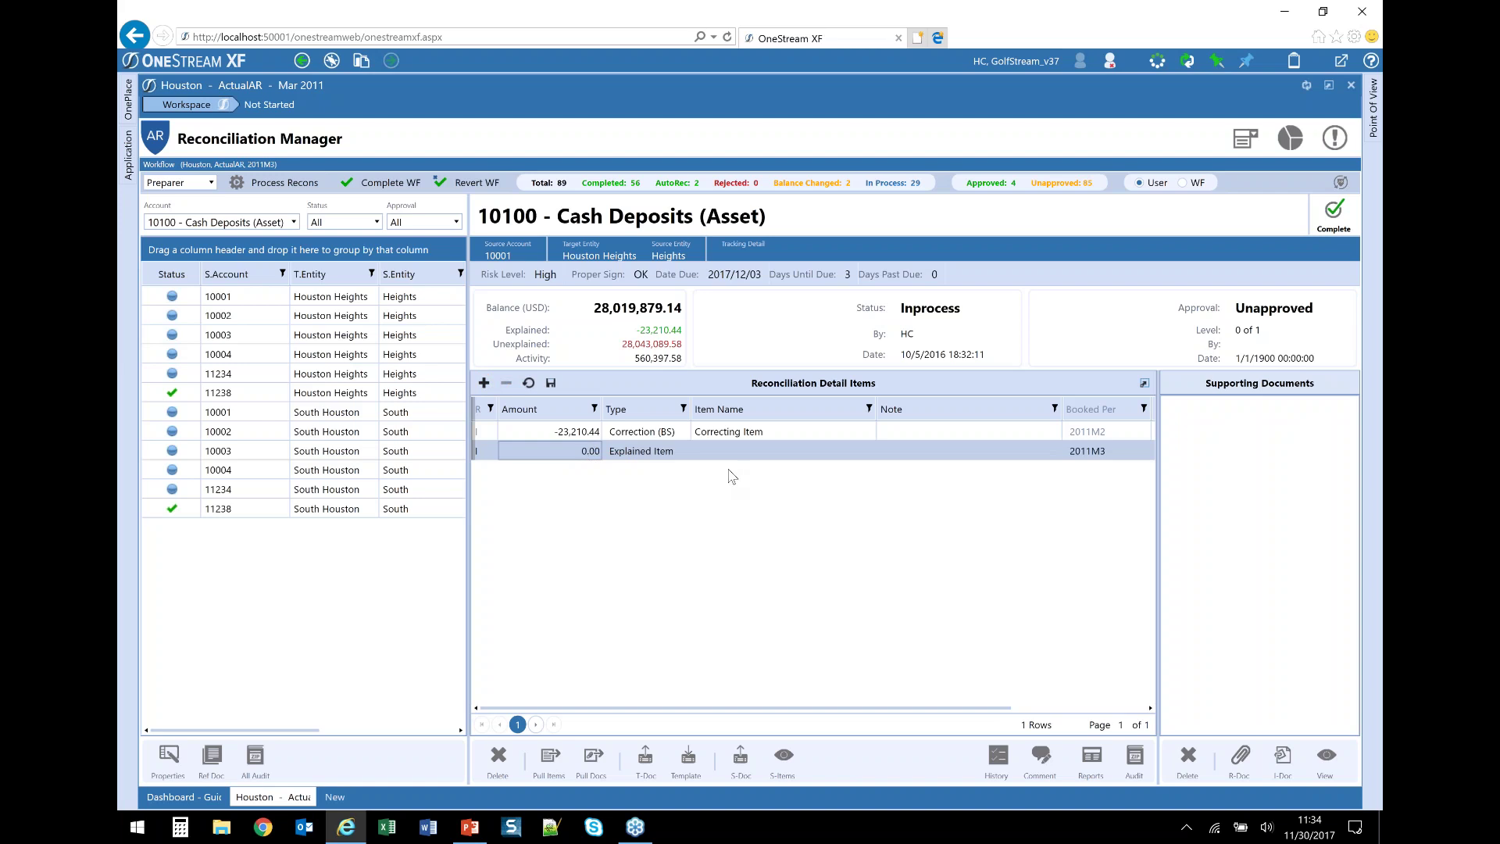
{"action": "type", "text": "28043"}
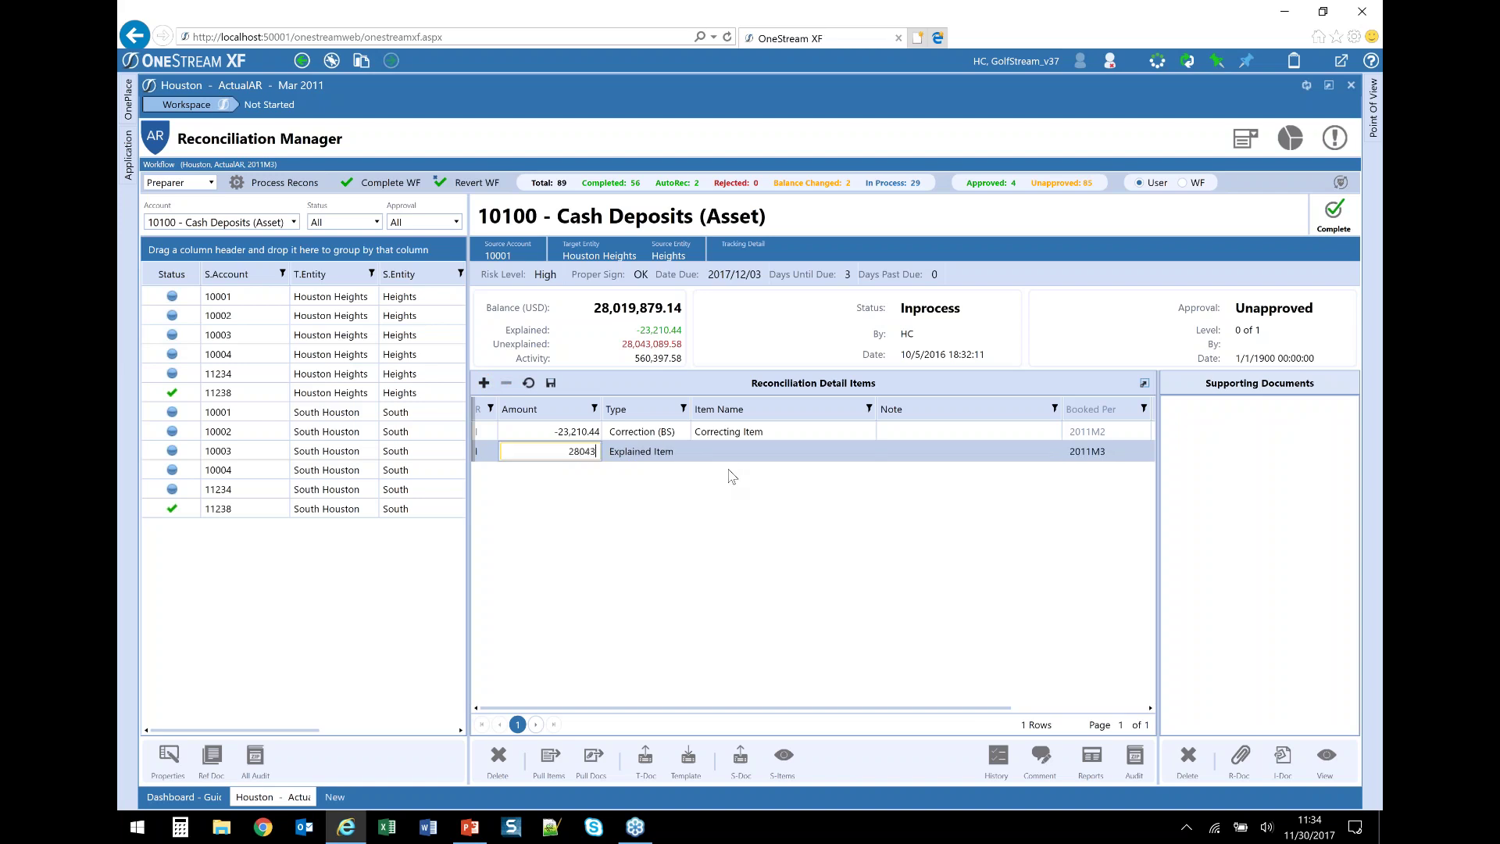
{"action": "type", "text": "089"}
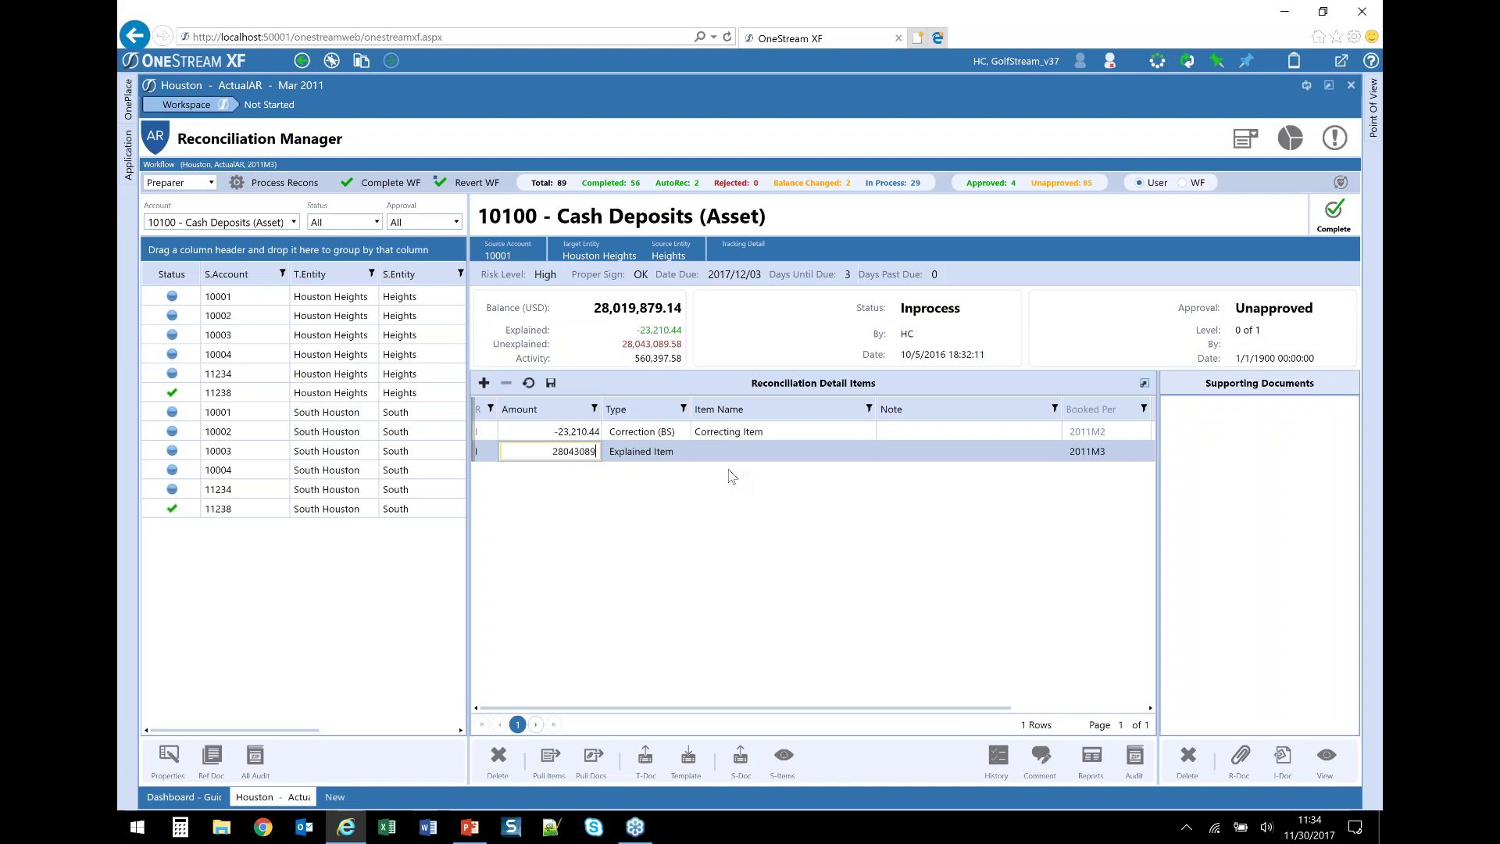
{"action": "type", "text": ".58"}
Step: Set the new detail item's type to Correction (BS) and name it "Bank Statement Correct"
{"action": "left_click", "coordinate": [653, 461]}
{"action": "left_click", "coordinate": [686, 453]}
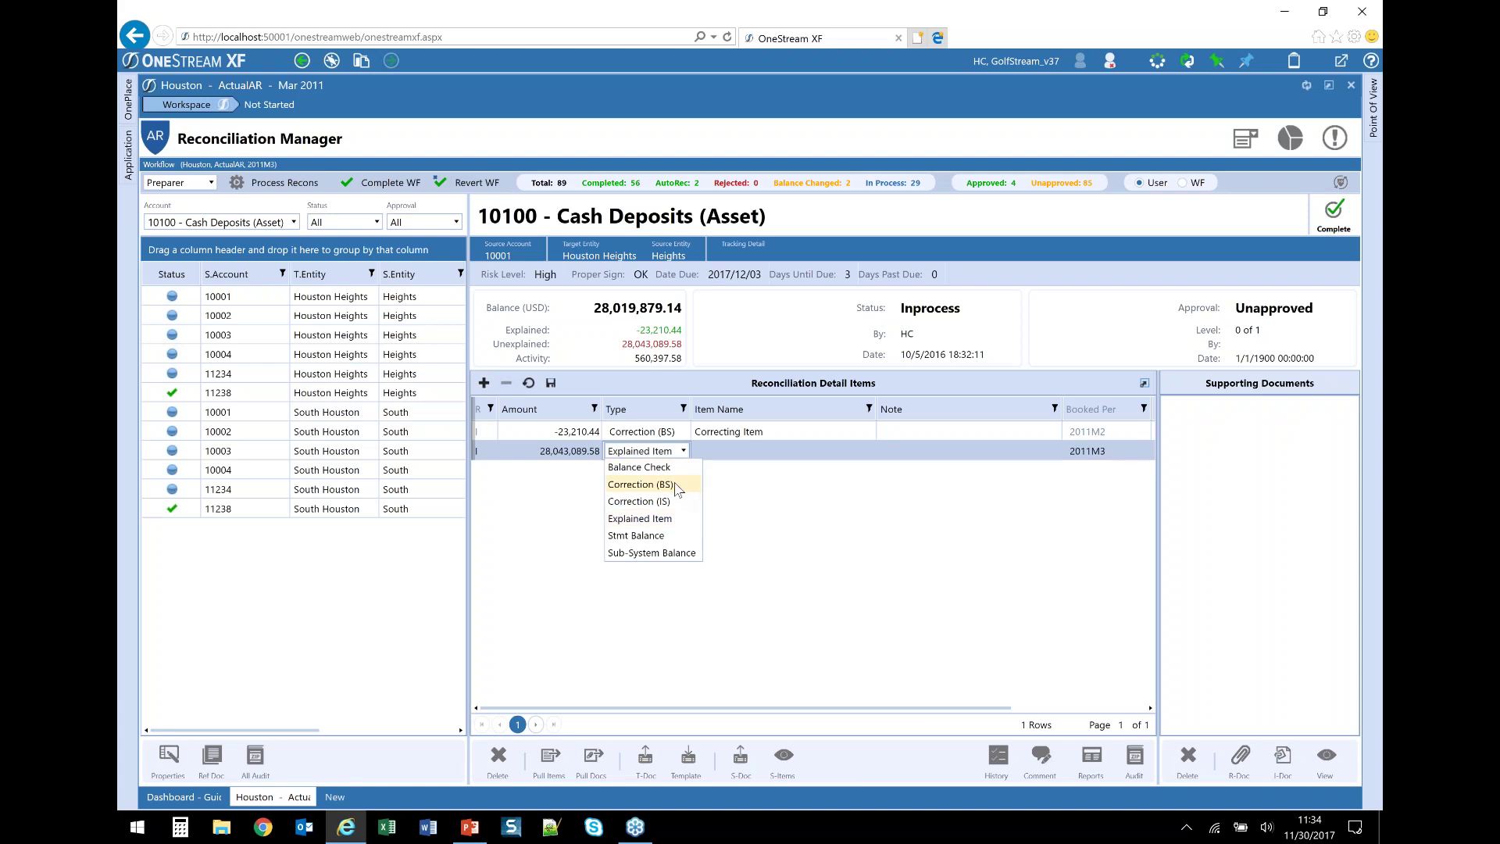
{"action": "left_click", "coordinate": [675, 485]}
{"action": "left_click", "coordinate": [810, 451]}
{"action": "type", "text": "Bank Statement Correc"}
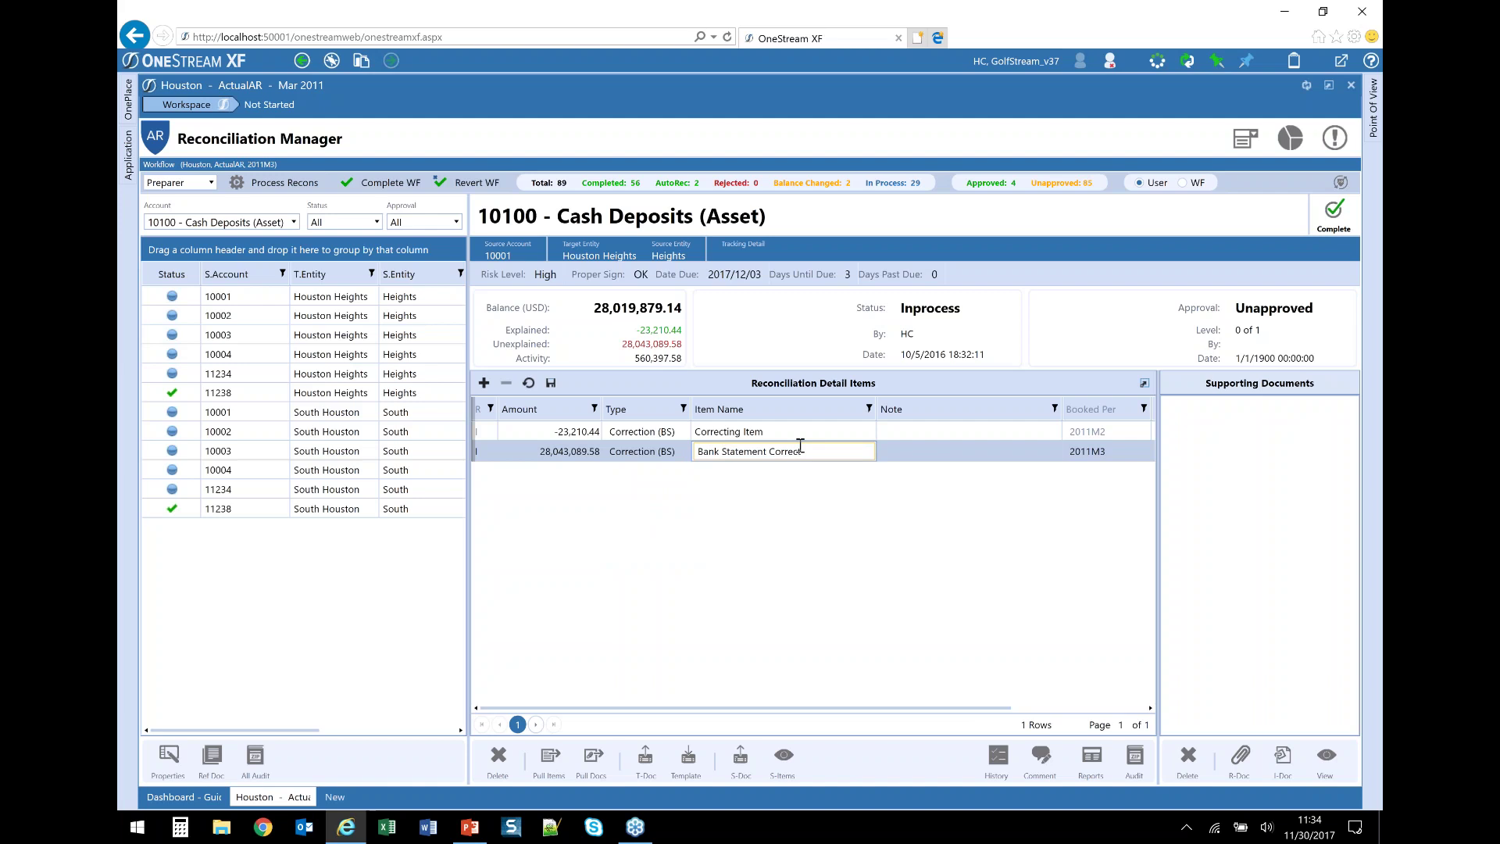
{"action": "type", "text": "t"}
Step: Save the new detail item and mark the Houston Heights 10001 reconciliation as complete
{"action": "left_click", "coordinate": [931, 443]}
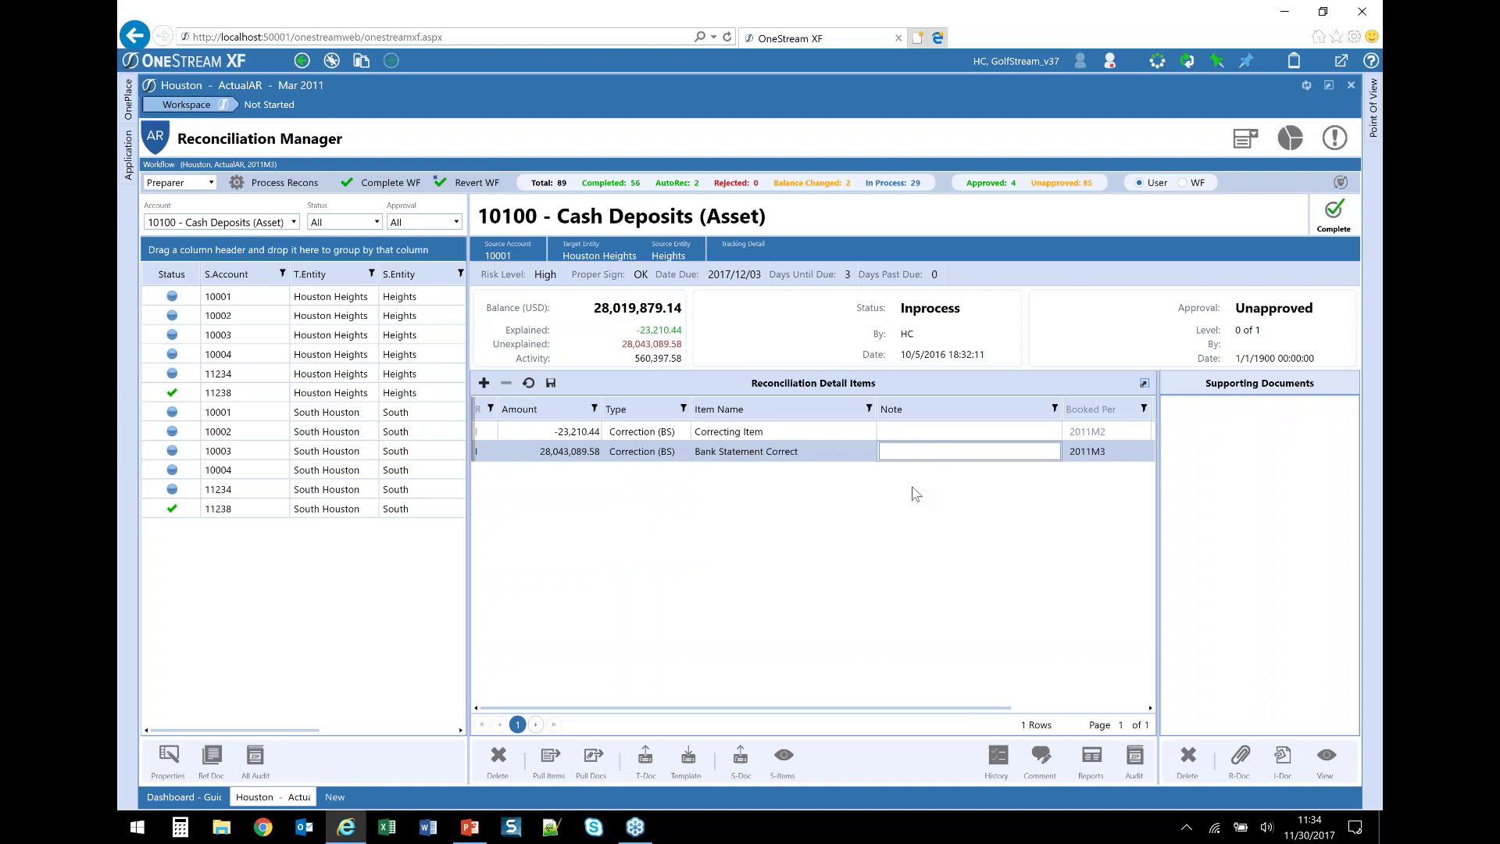
{"action": "left_click", "coordinate": [551, 382]}
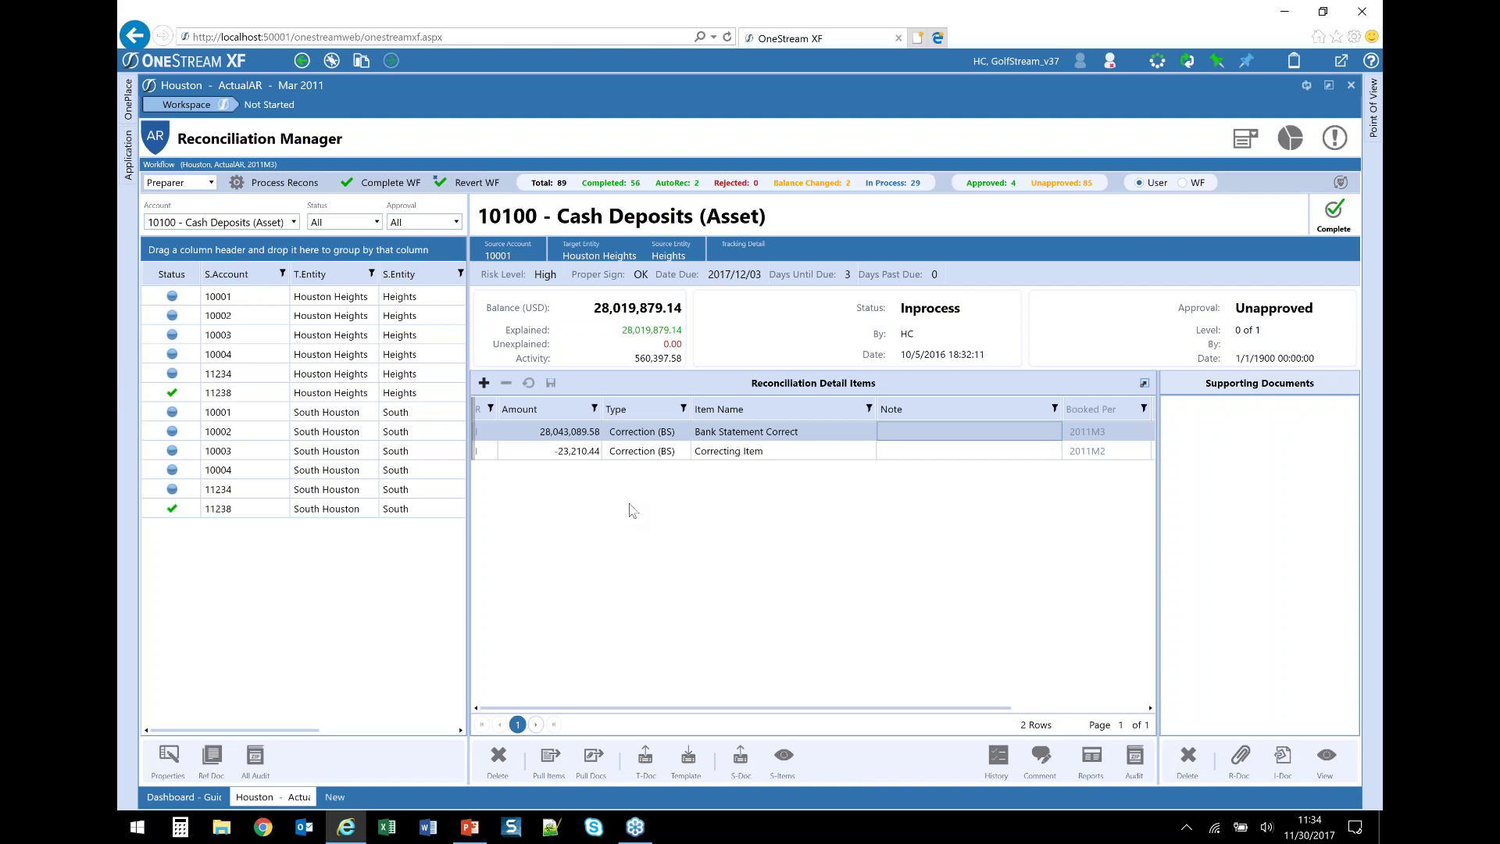
{"action": "left_click", "coordinate": [1333, 209]}
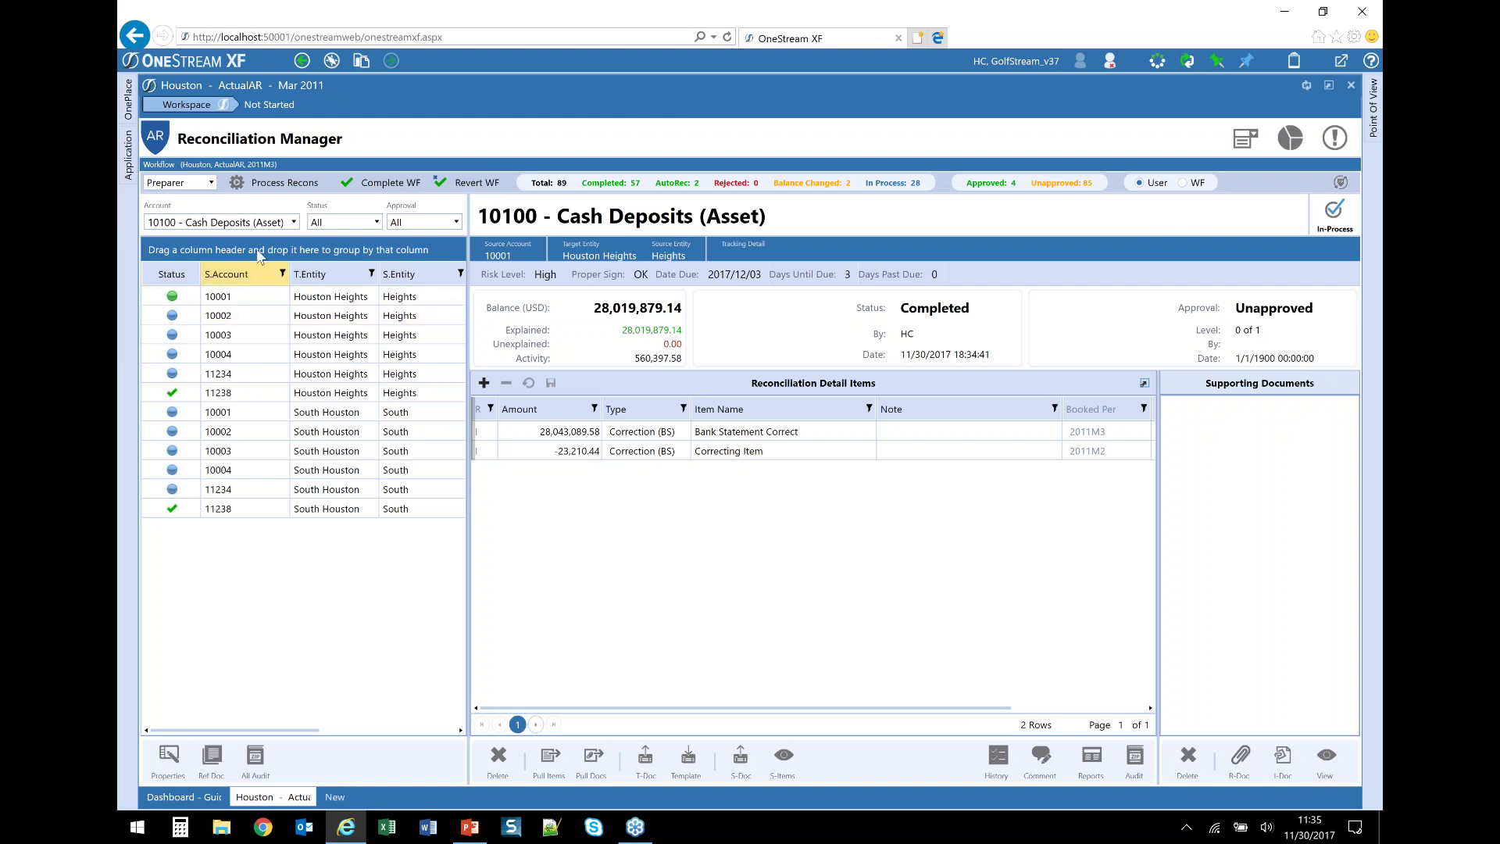
Step: Open the reconciliation for account 16000 - Machinery & Equipment (Asset) and view its group's child balances
{"action": "left_click", "coordinate": [265, 222]}
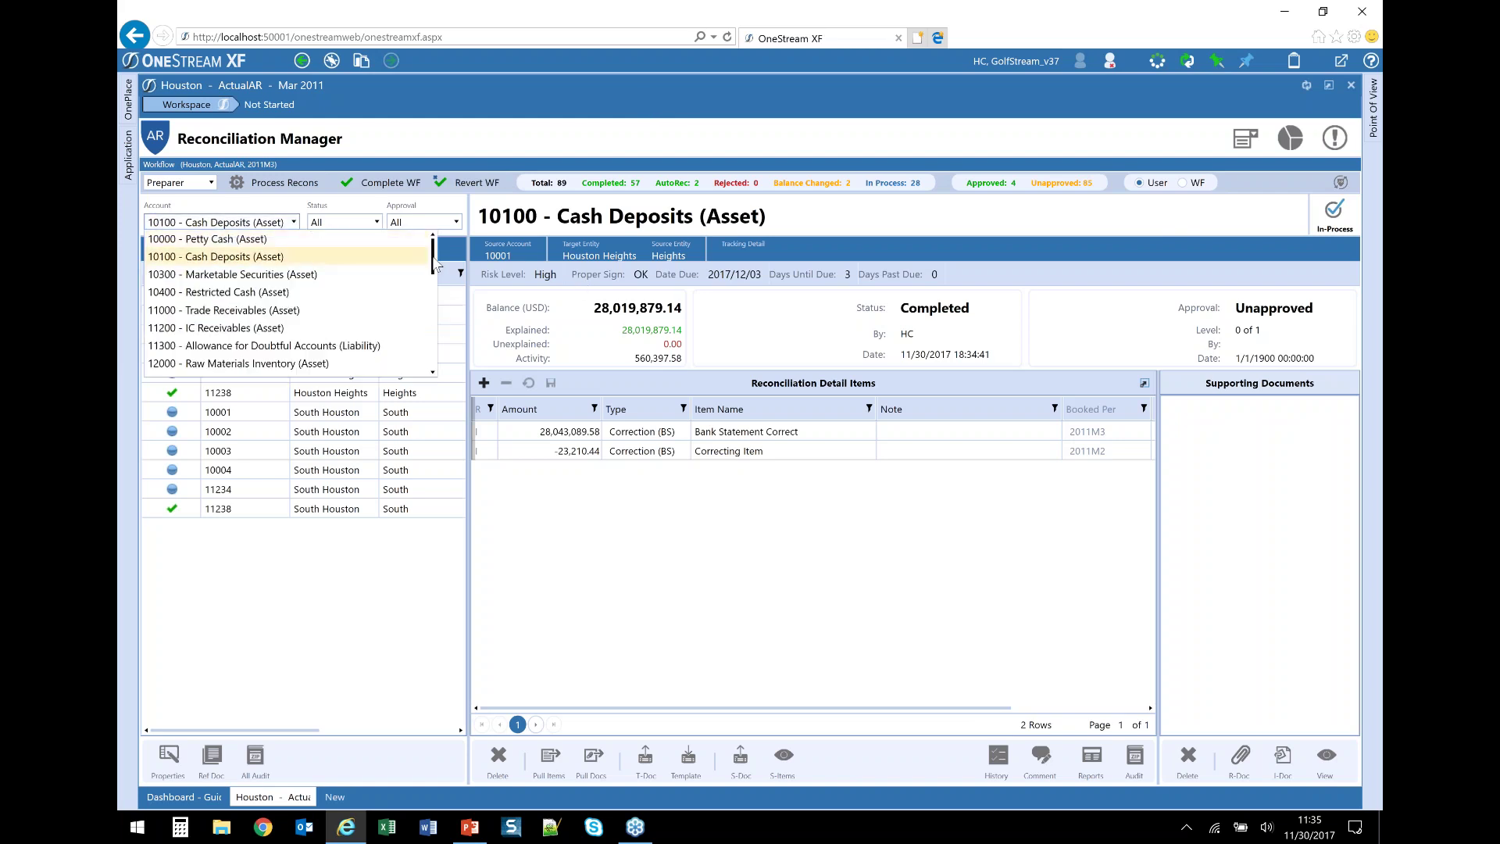
{"action": "left_click_drag", "start_coordinate": [435, 264], "coordinate": [437, 286]}
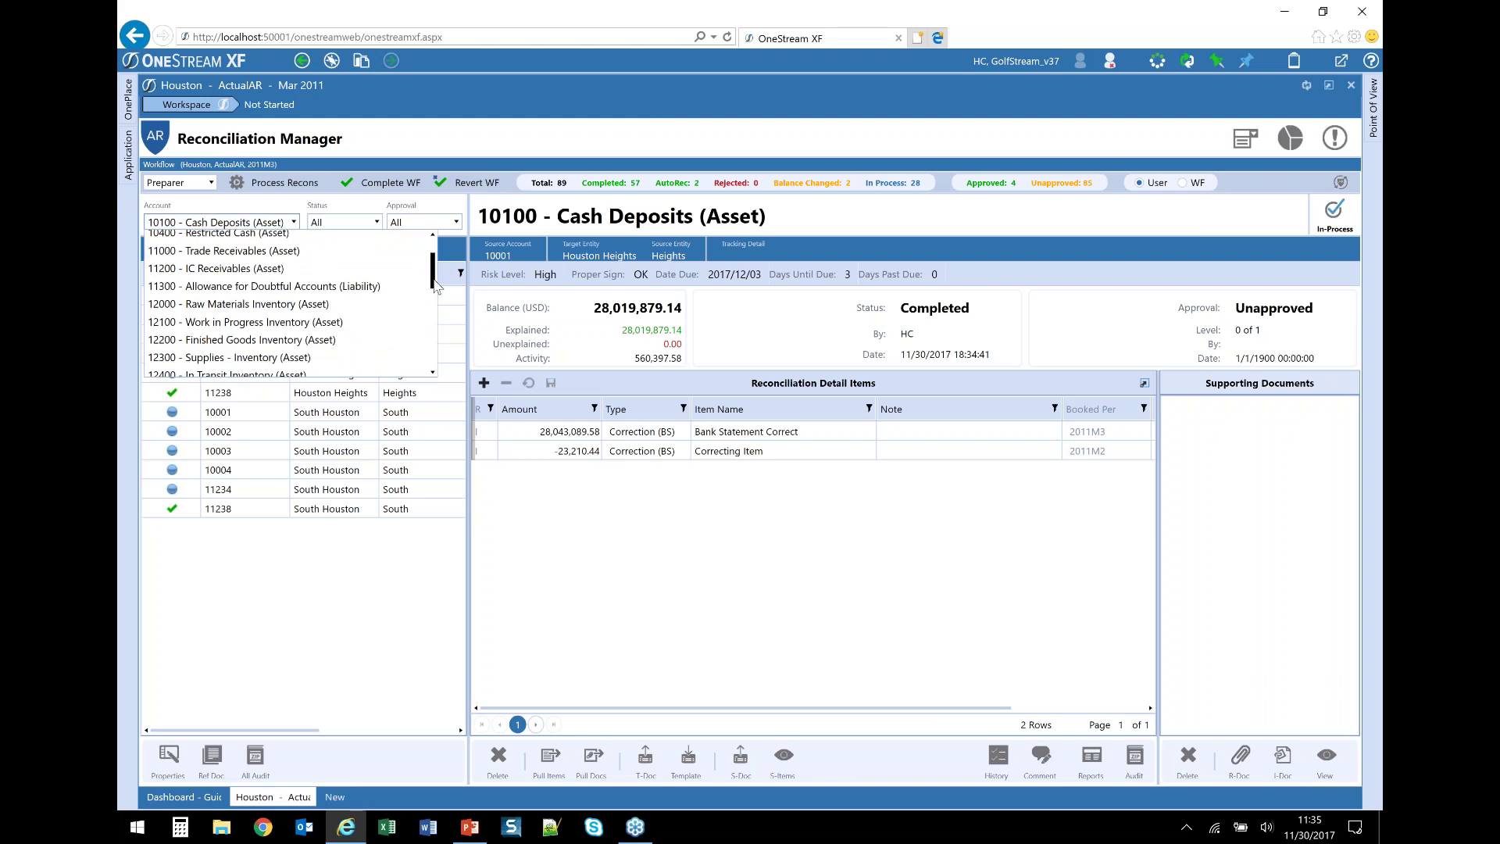
{"action": "scroll", "coordinate": [350, 317], "scroll_direction": "down", "scroll_amount": 3}
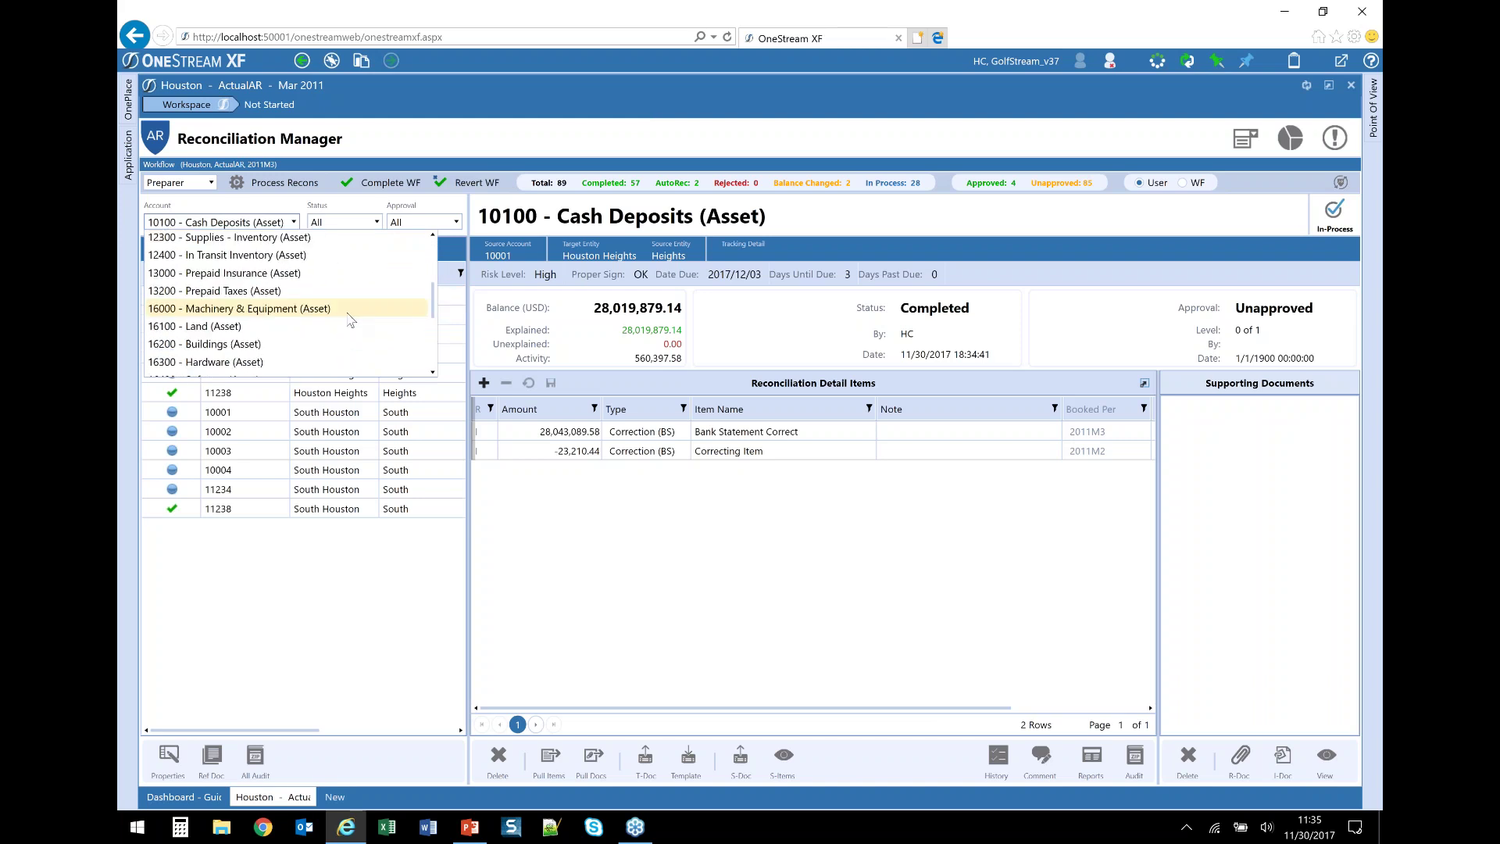
{"action": "left_click", "coordinate": [350, 310]}
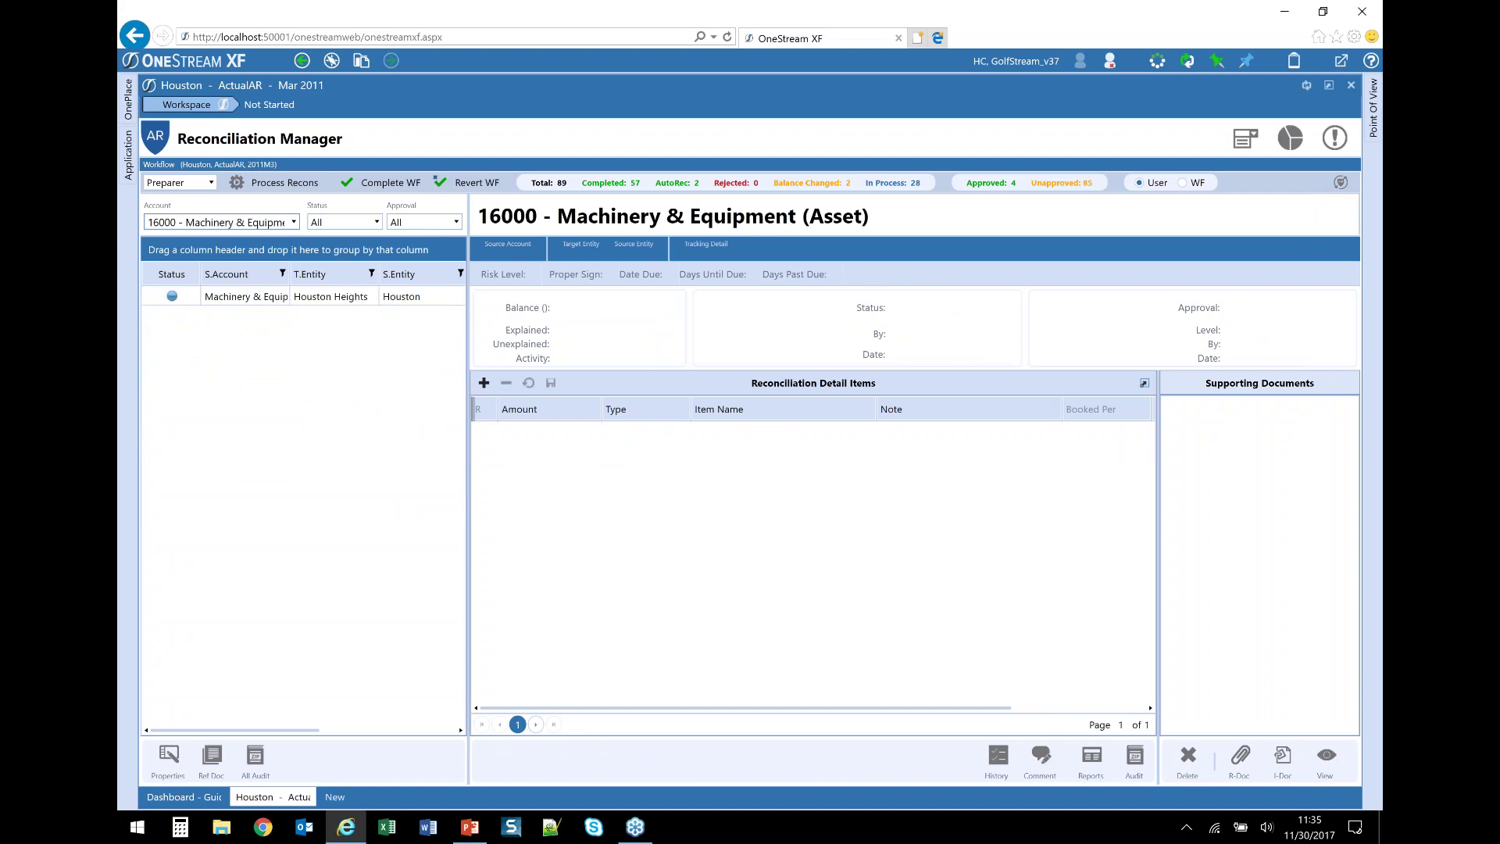
{"action": "left_click", "coordinate": [263, 304]}
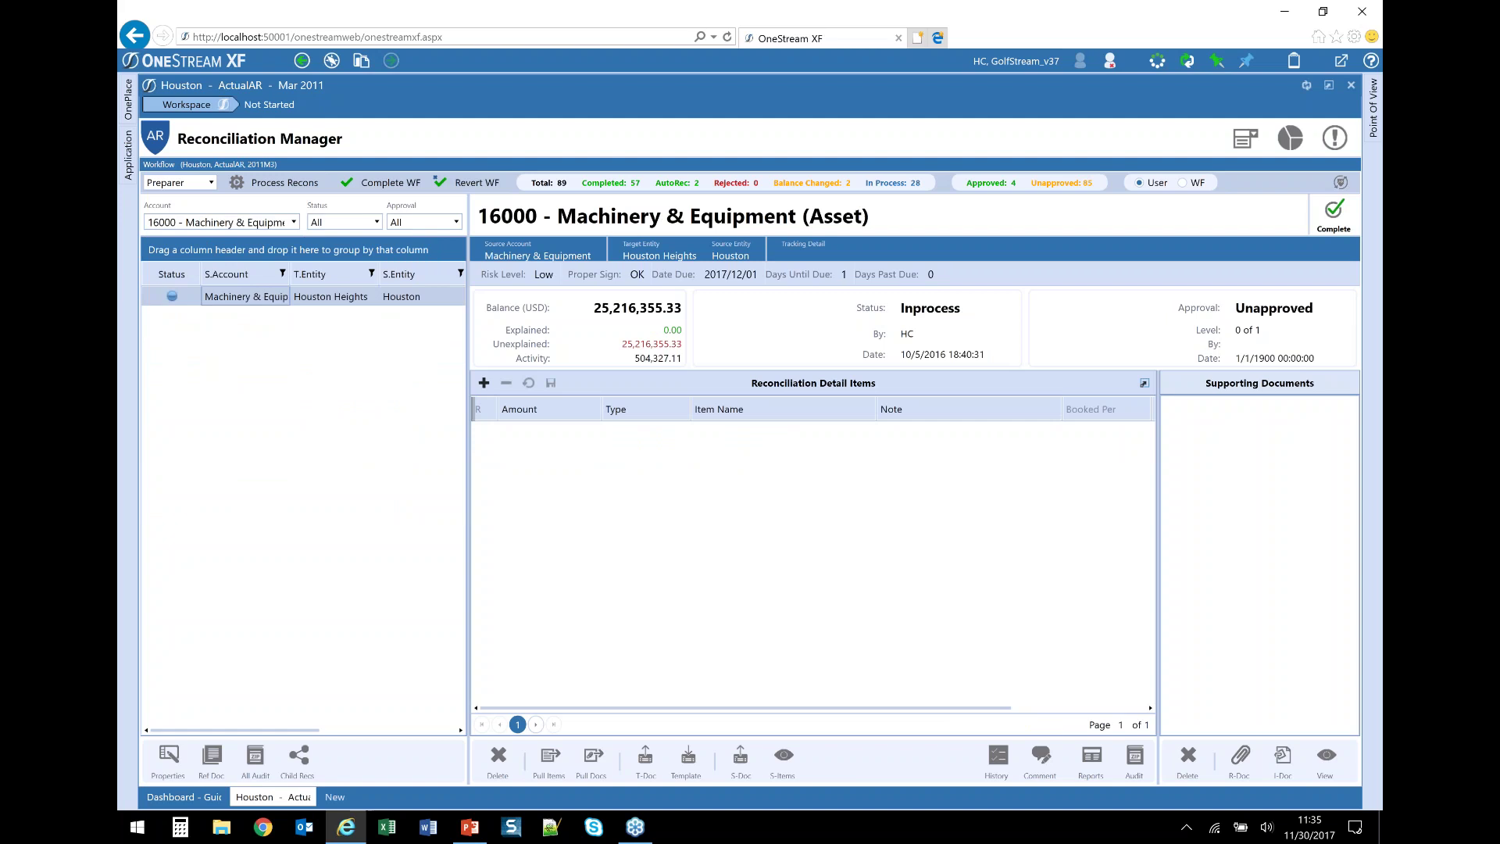
{"action": "left_click", "coordinate": [315, 766]}
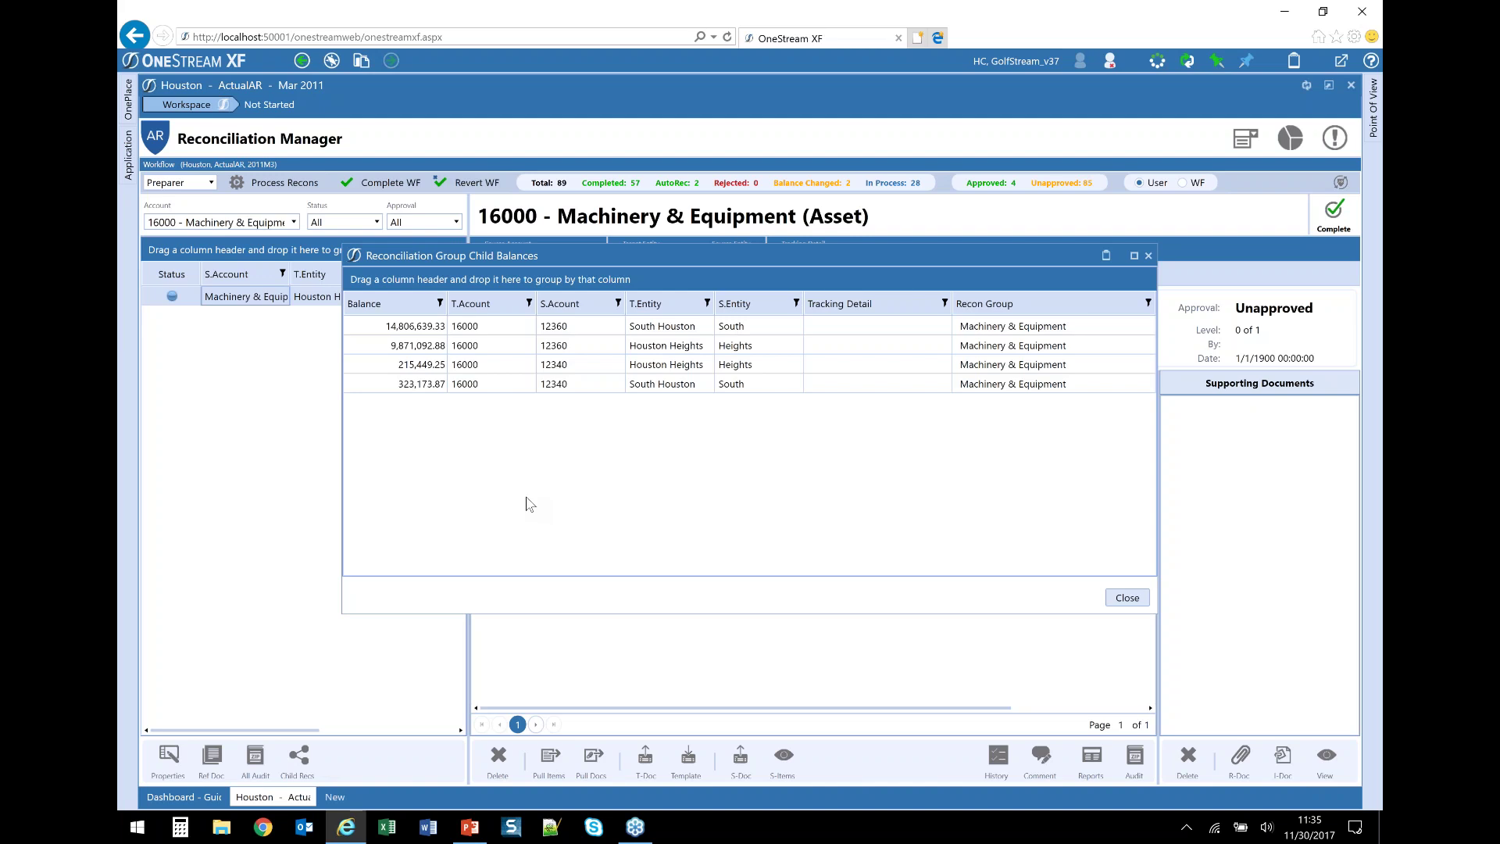
{"action": "left_click", "coordinate": [1126, 598]}
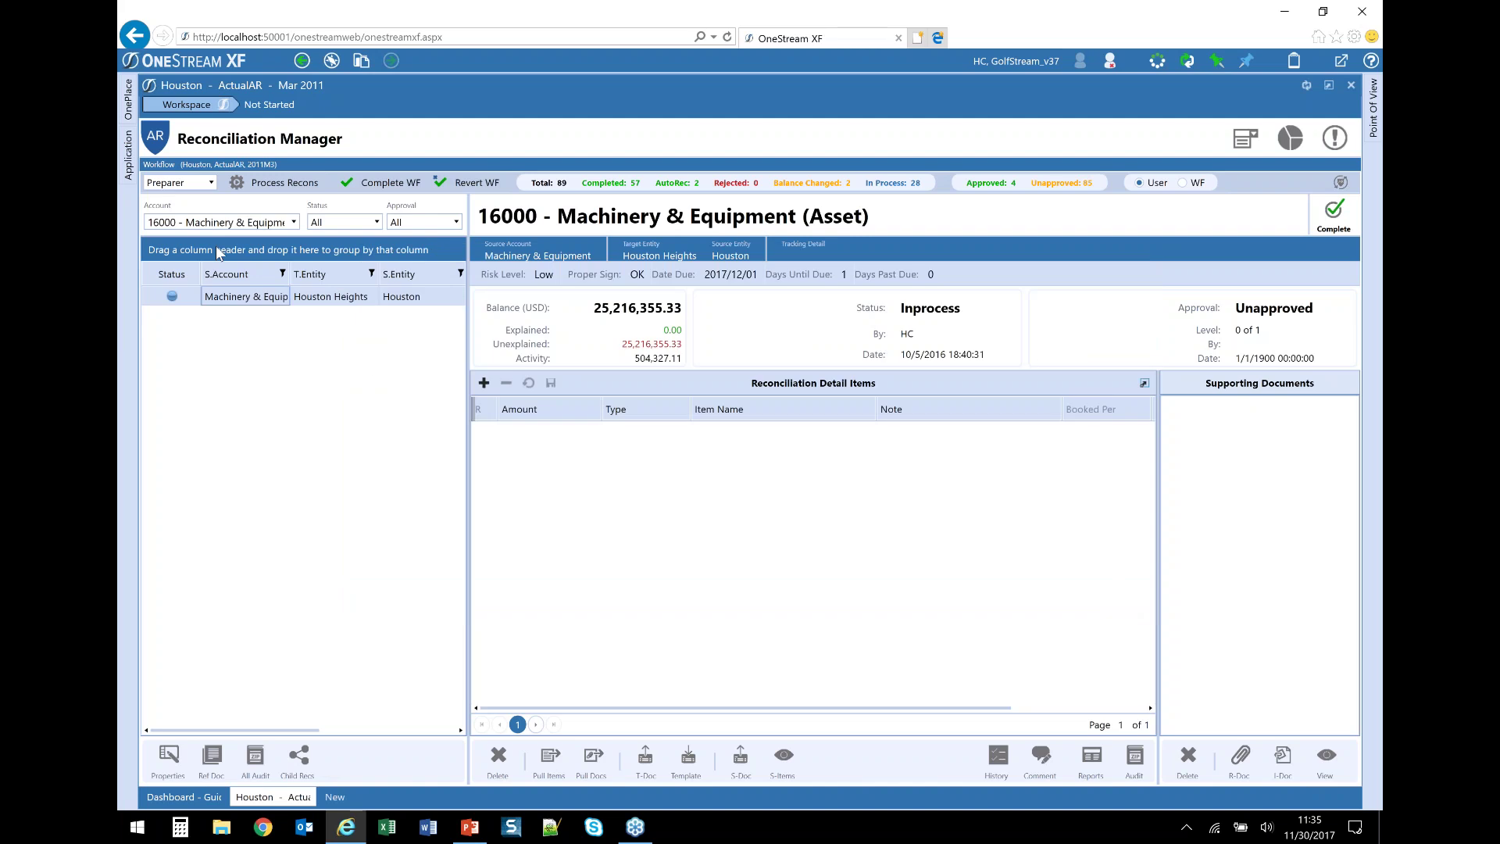
Step: Open the AP Trade reconciliation under account 20000 - Trade Accounts Payable (Liability) and go to its balance check workflow
{"action": "left_click", "coordinate": [257, 223]}
{"action": "scroll", "coordinate": [439, 312], "scroll_direction": "down", "scroll_amount": 1}
{"action": "scroll", "coordinate": [422, 328], "scroll_direction": "down", "scroll_amount": 2}
{"action": "left_click", "coordinate": [405, 336]}
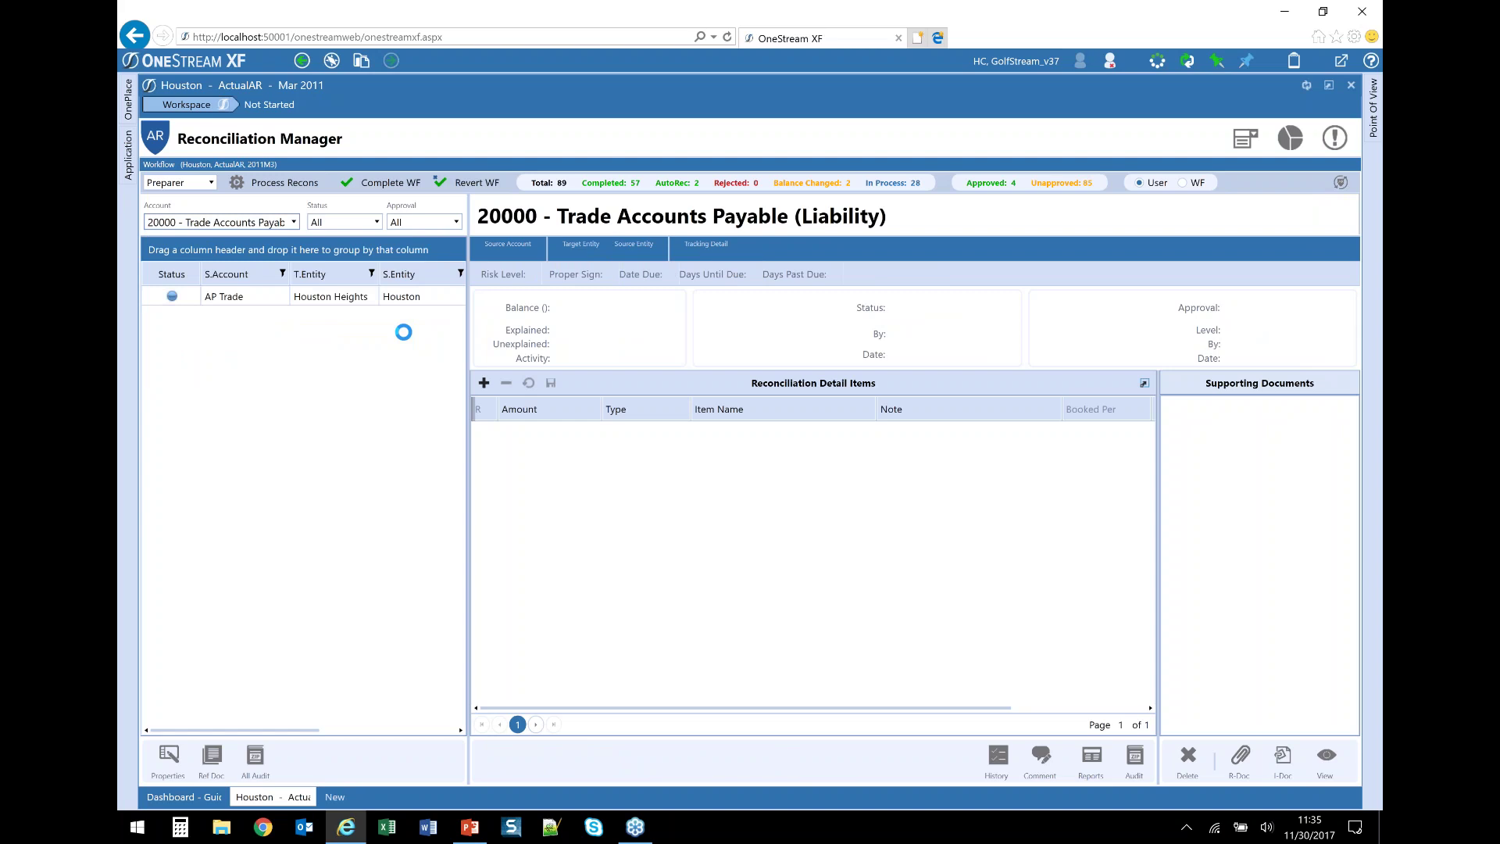
{"action": "left_click", "coordinate": [246, 299]}
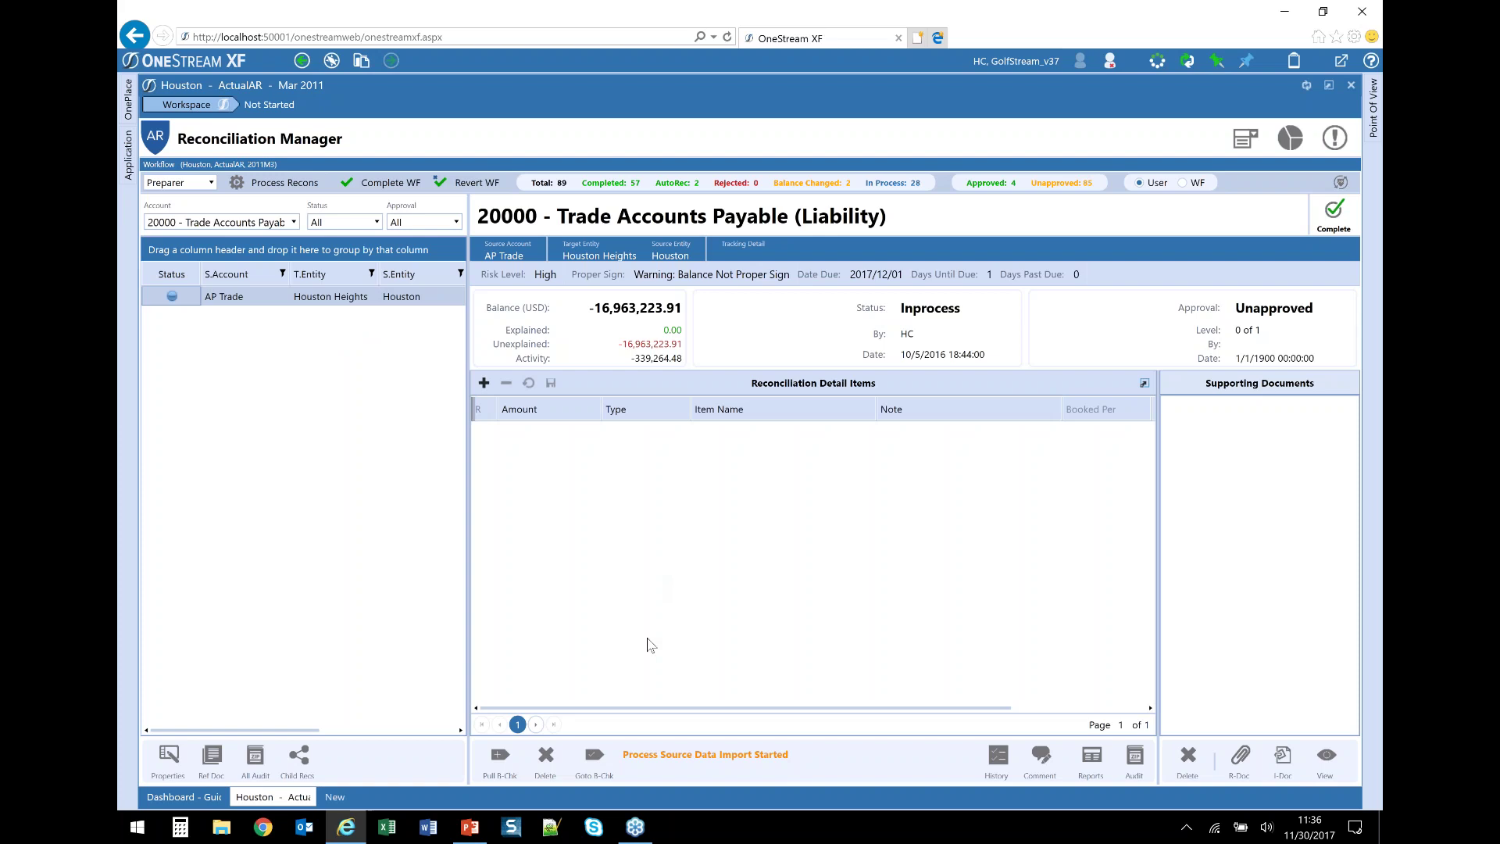
{"action": "left_click", "coordinate": [592, 757]}
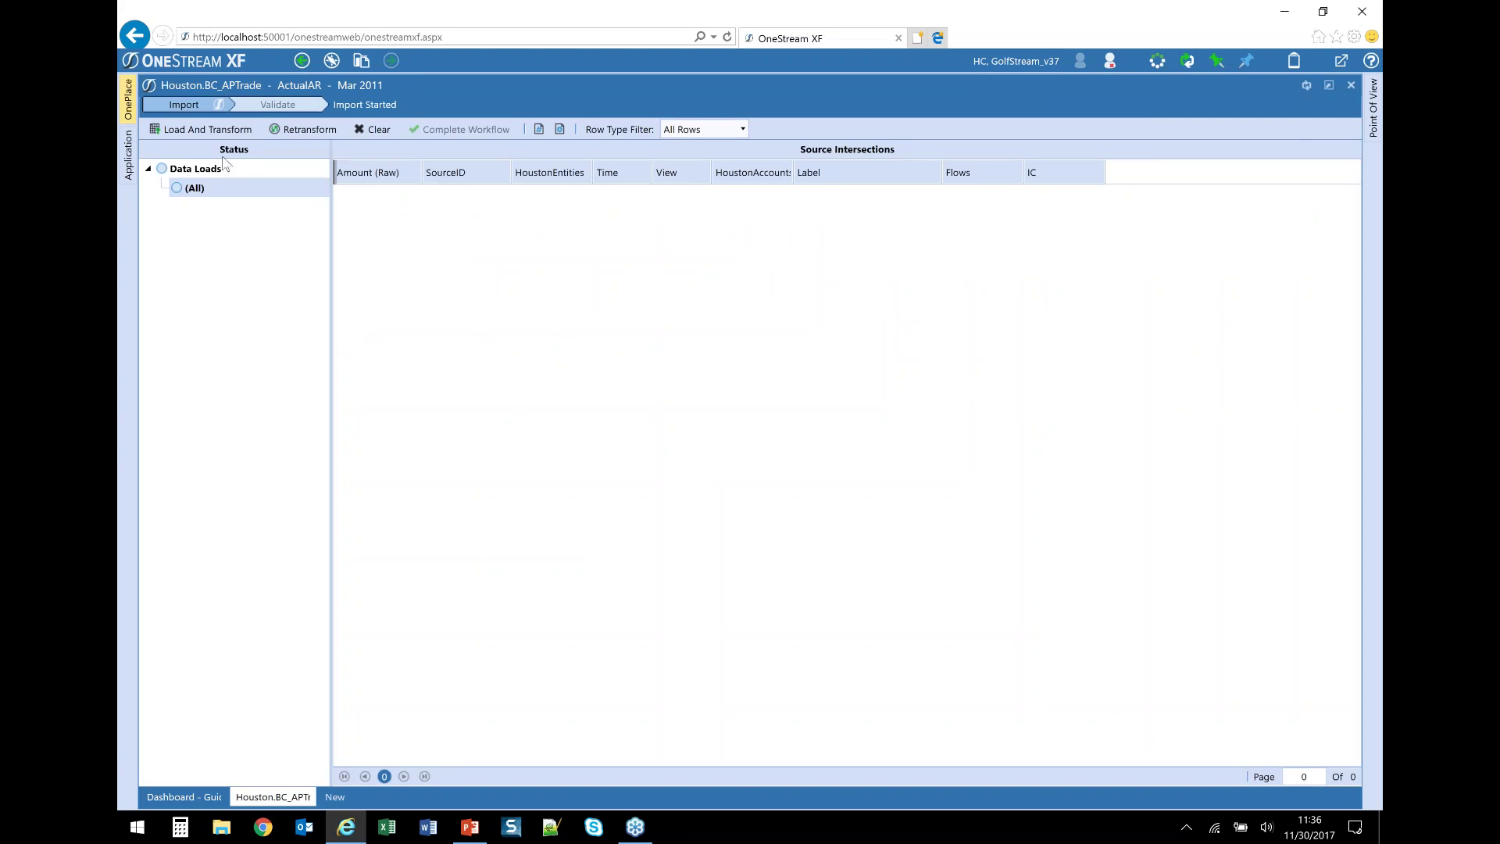
Step: Load and transform the HoustonPayMgmt source data with the Replace method, and validate the transformation
{"action": "left_click", "coordinate": [202, 129]}
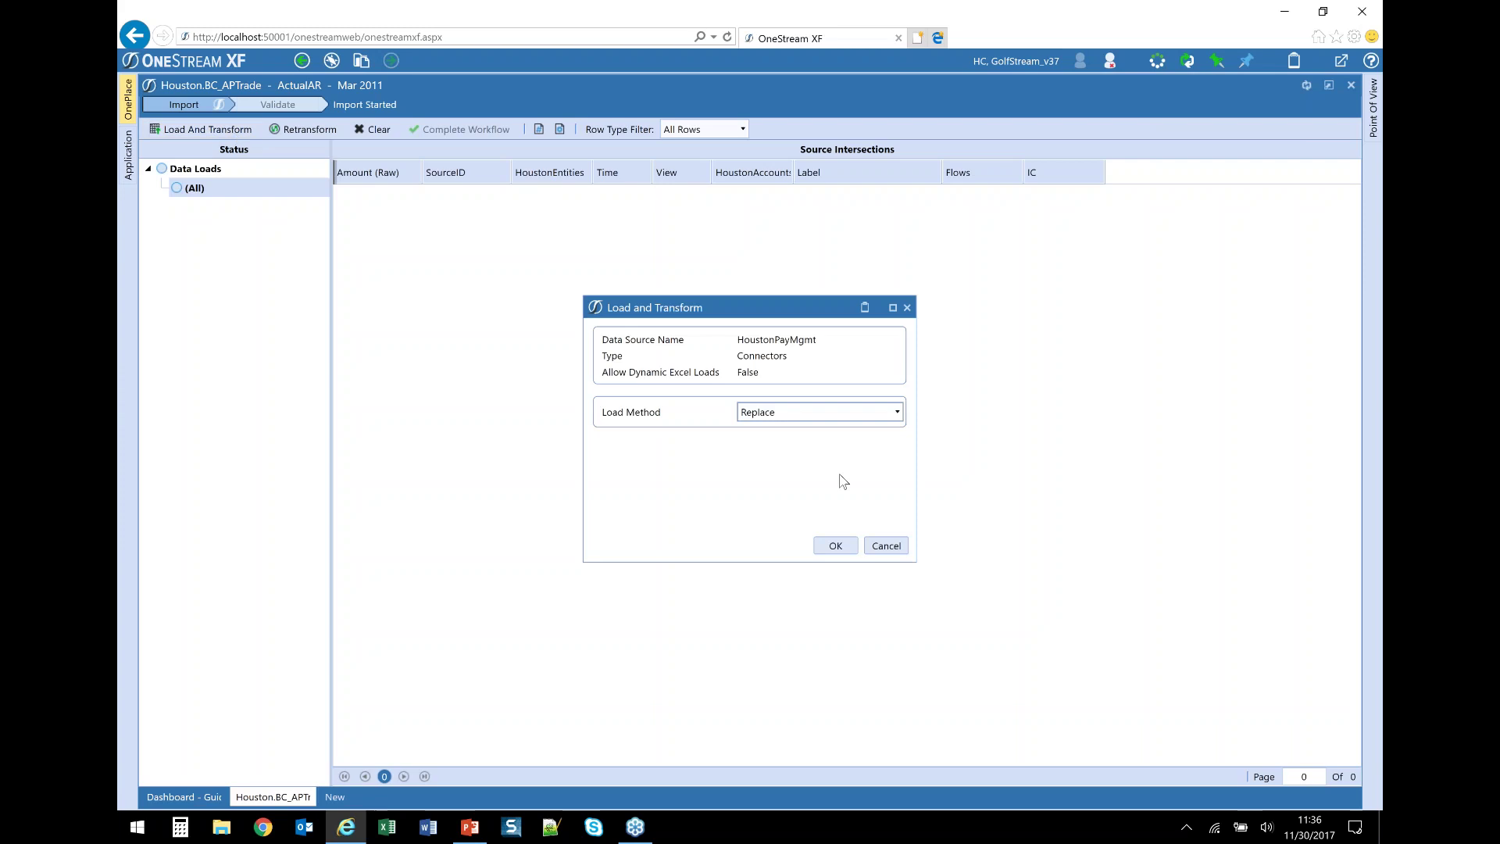
{"action": "left_click", "coordinate": [836, 545]}
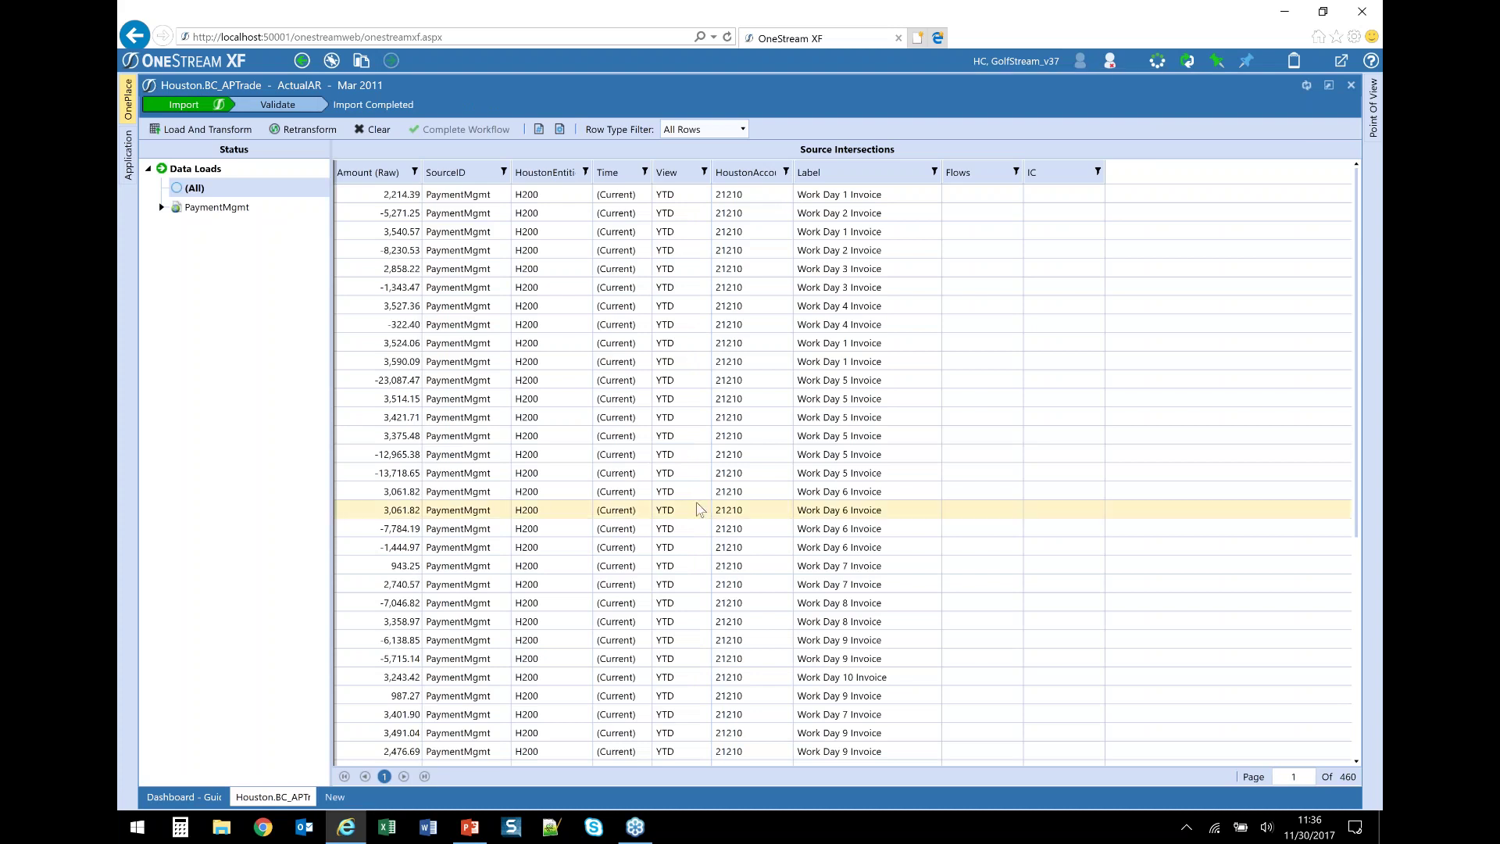
{"action": "left_click", "coordinate": [161, 209]}
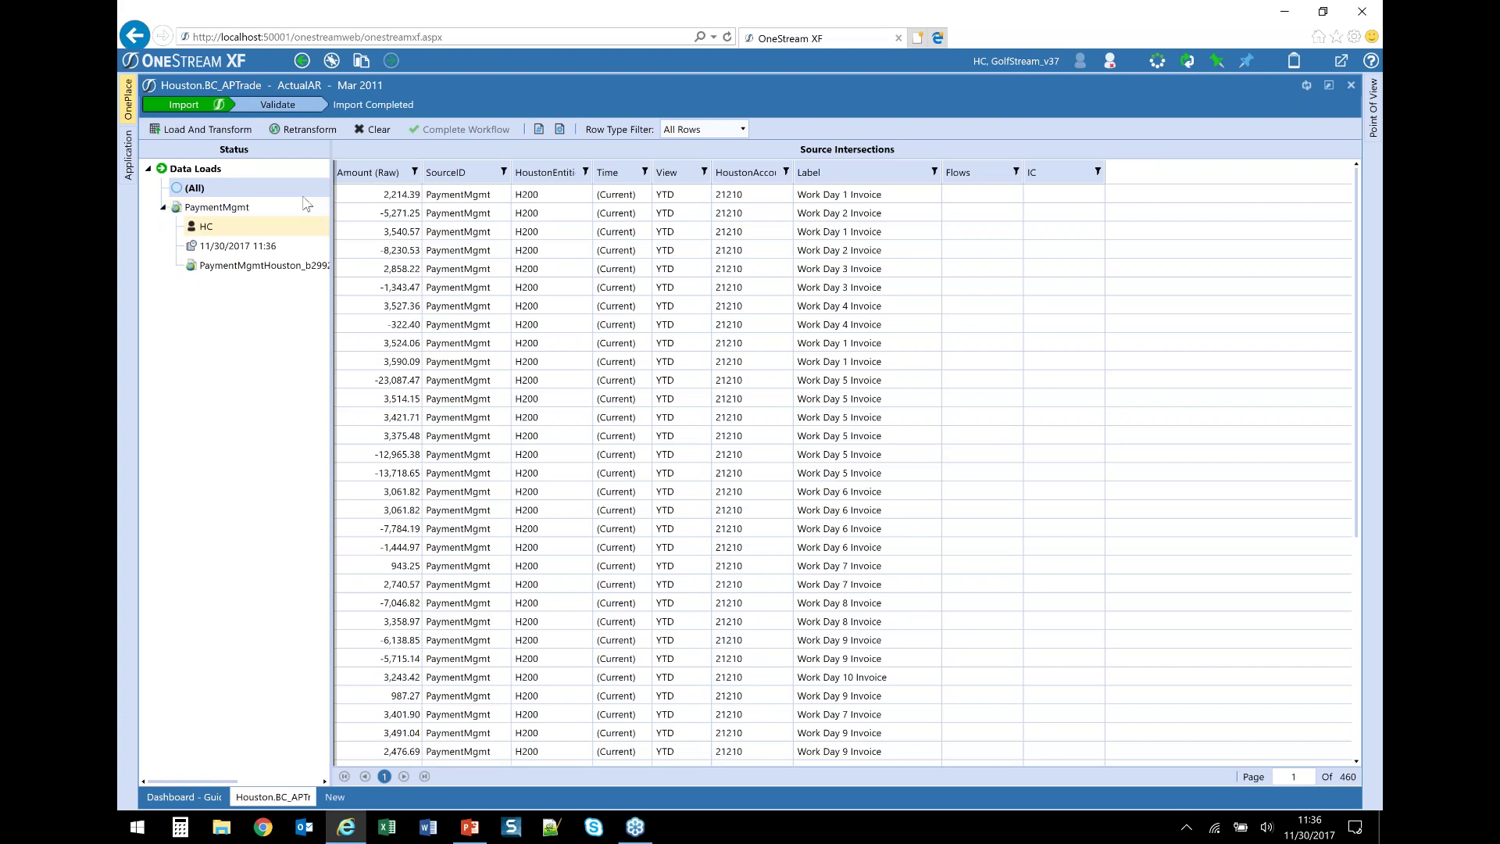
{"action": "left_click", "coordinate": [317, 106]}
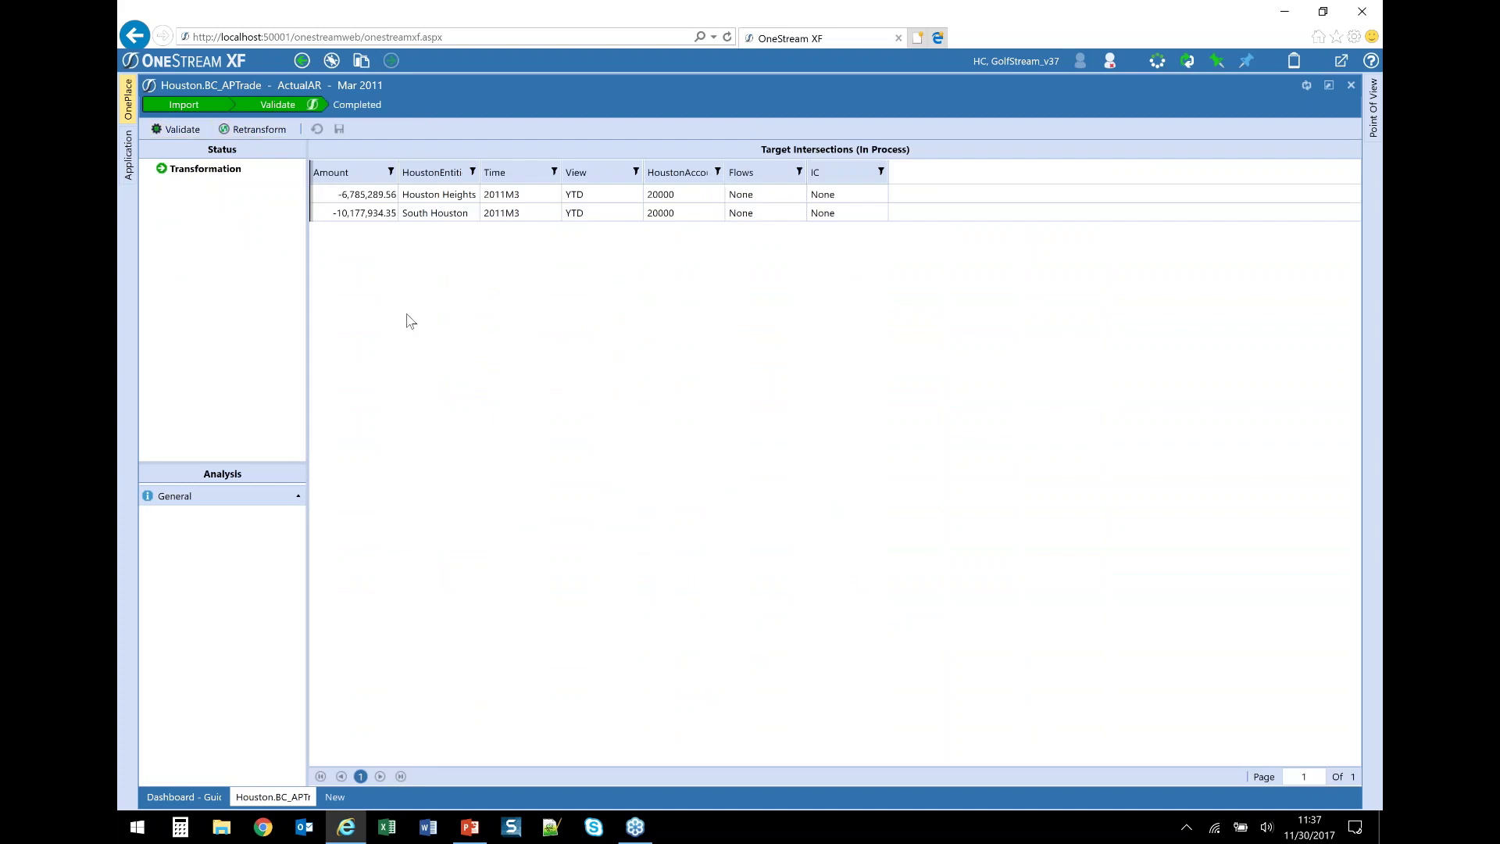
Step: Return to the Houston reconciliation workspace and complete the AP Trade reconciliation against its balance check
{"action": "left_click", "coordinate": [127, 102]}
{"action": "left_click", "coordinate": [218, 263]}
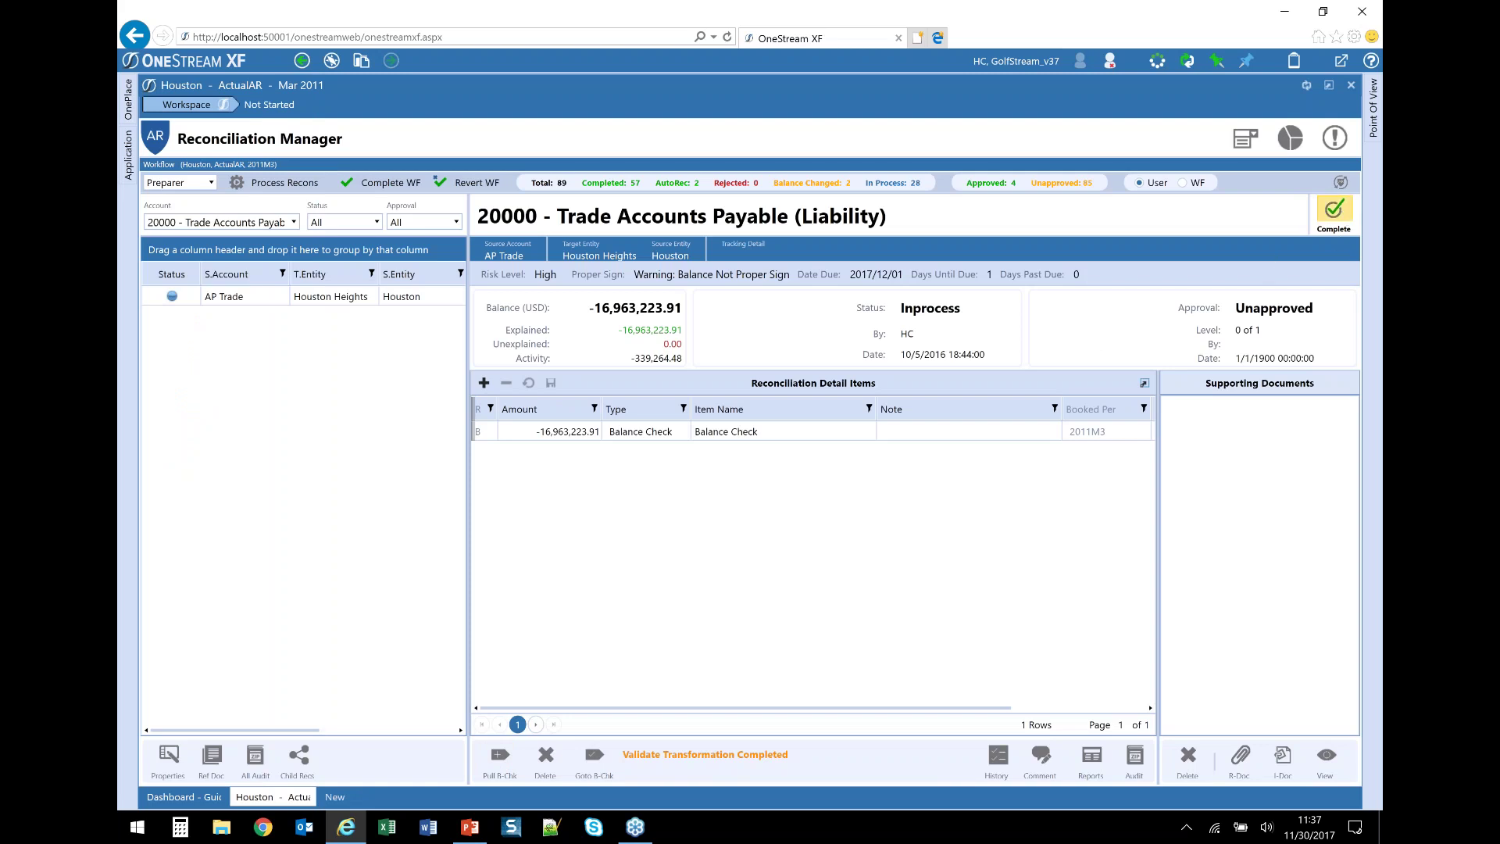
{"action": "left_click", "coordinate": [1335, 208]}
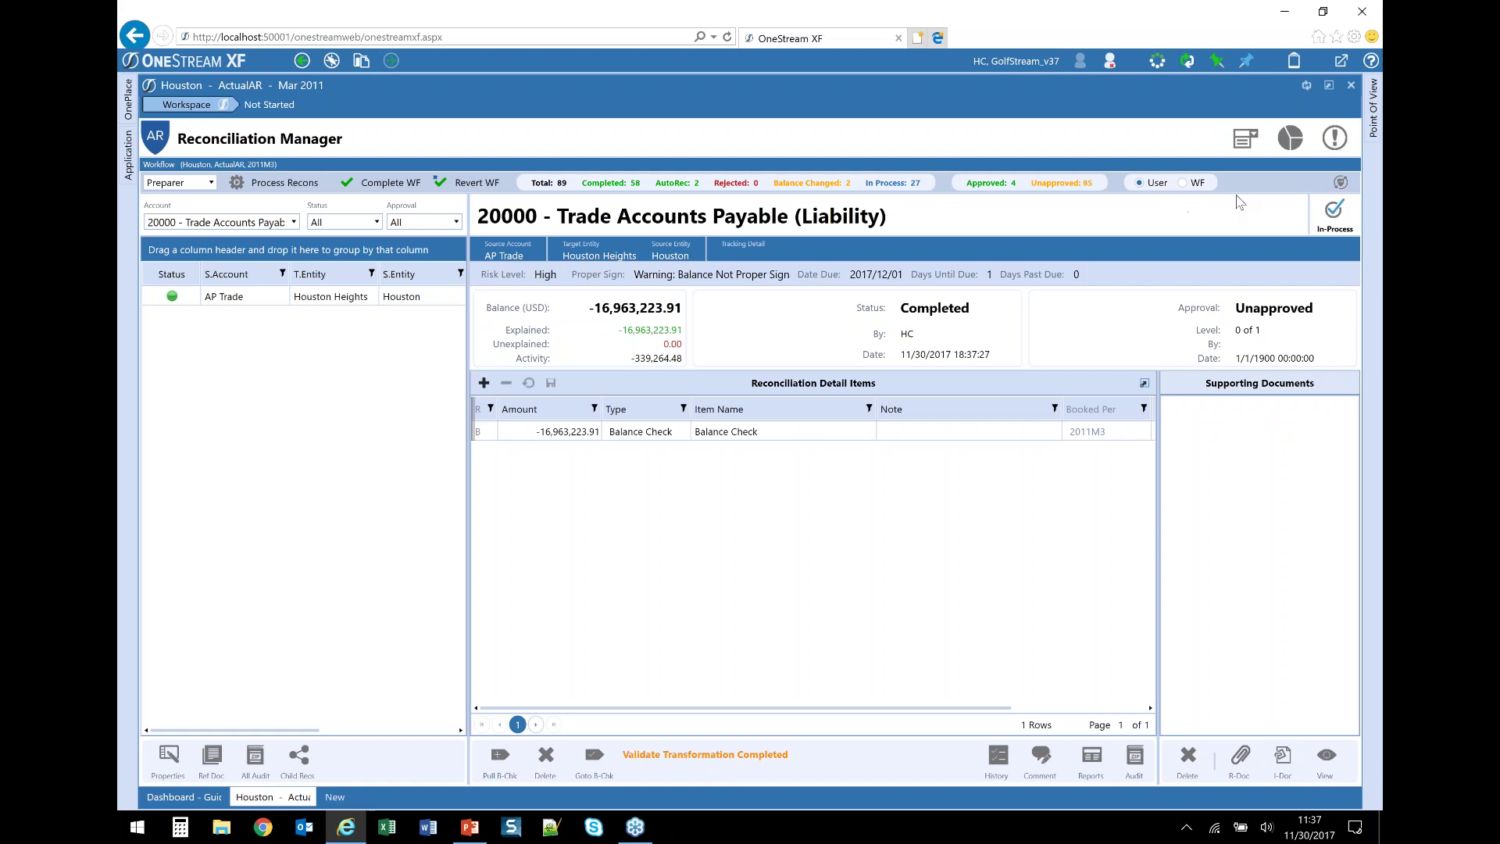
Step: Open the reconciliation analysis to examine the status summary charts
{"action": "left_click", "coordinate": [1290, 141]}
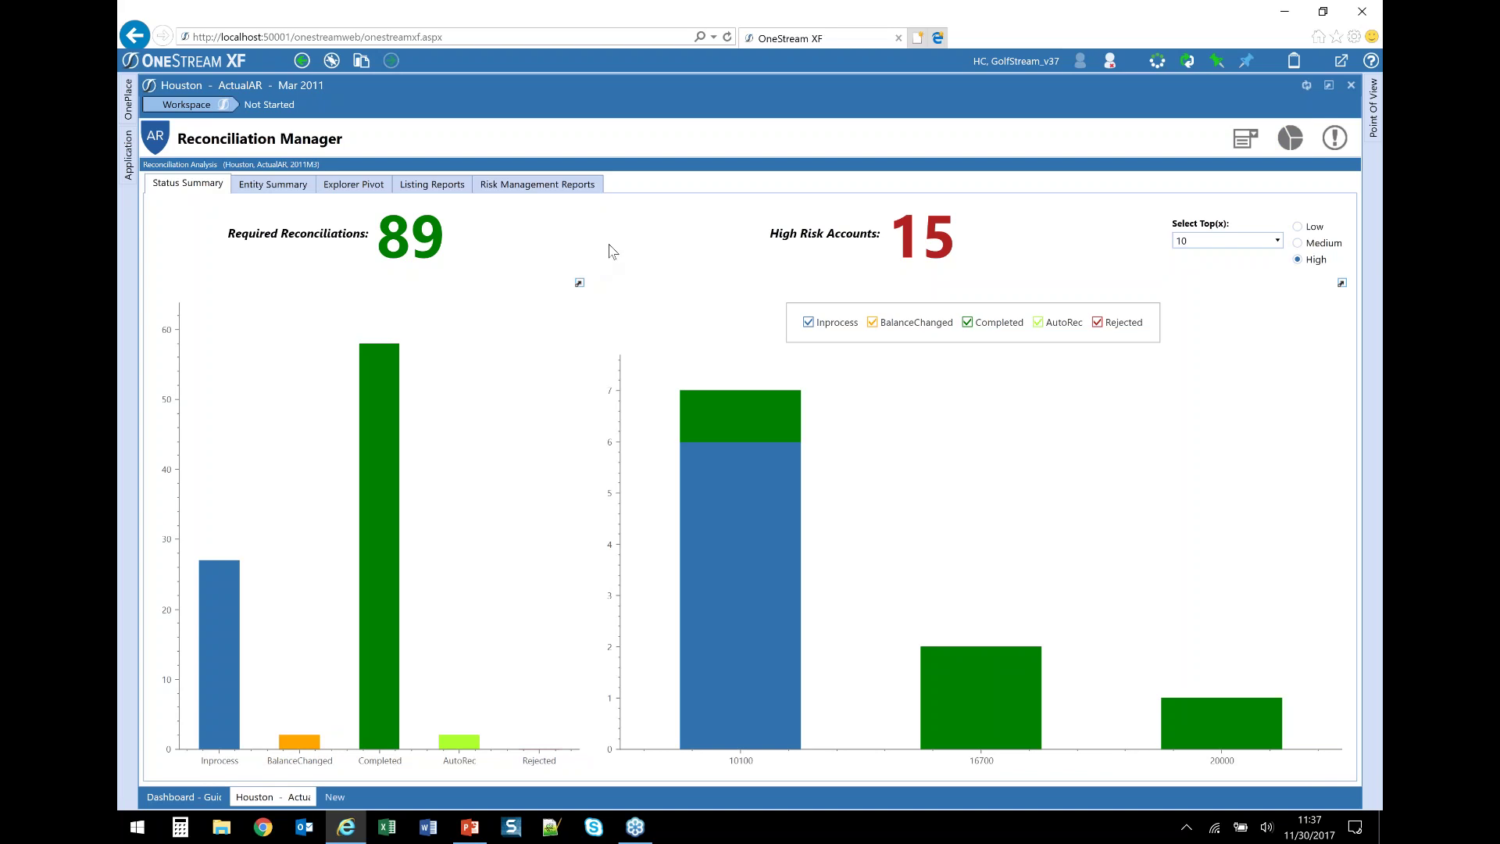
Step: Review the drill-down of completed reconciliations from the status chart and set the high-risk accounts chart to the top 50
{"action": "left_click", "coordinate": [386, 481]}
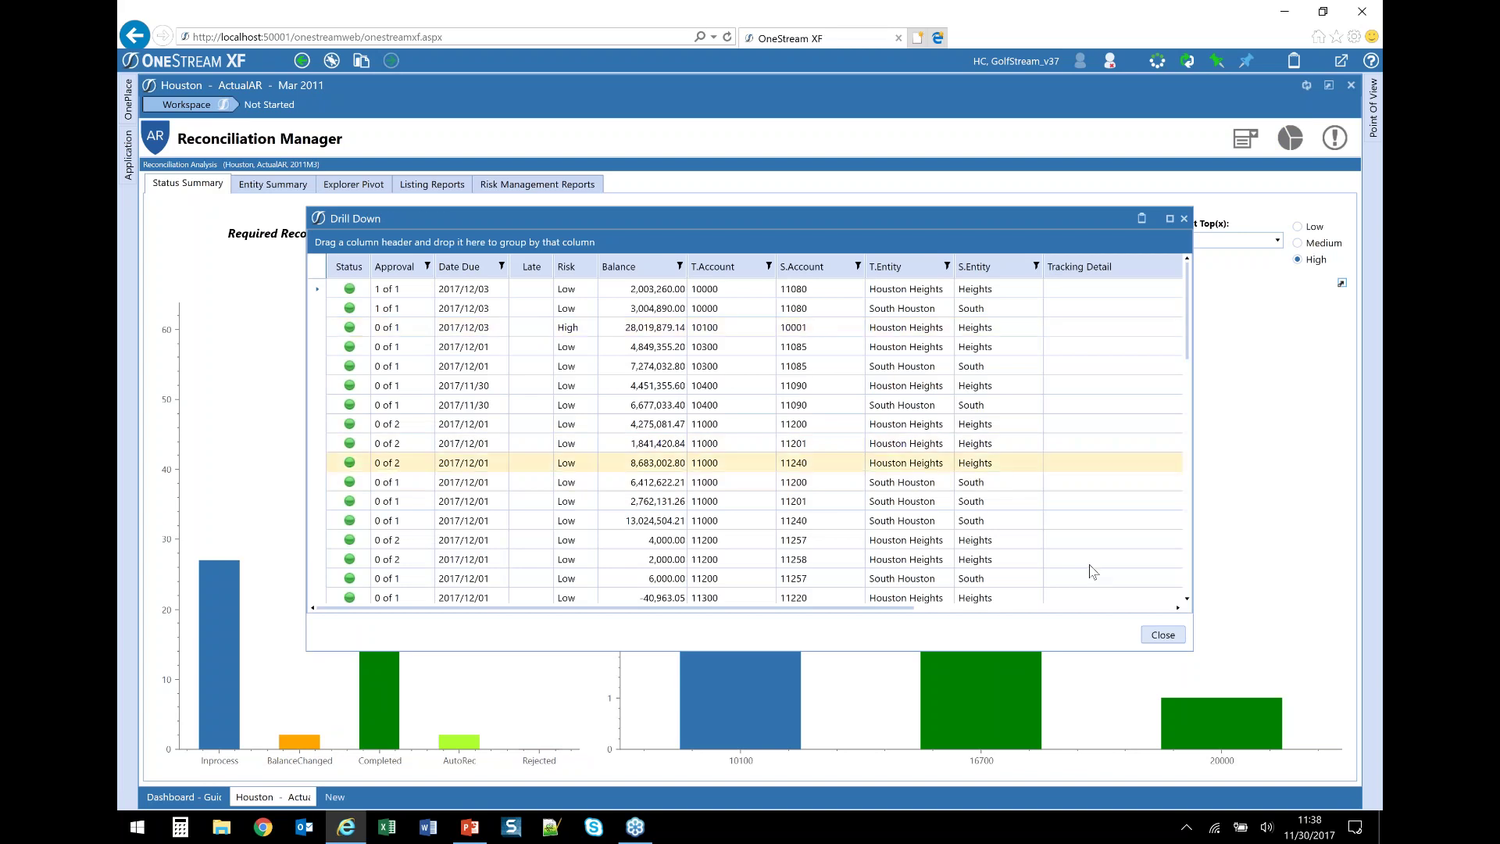
{"action": "left_click", "coordinate": [1163, 635]}
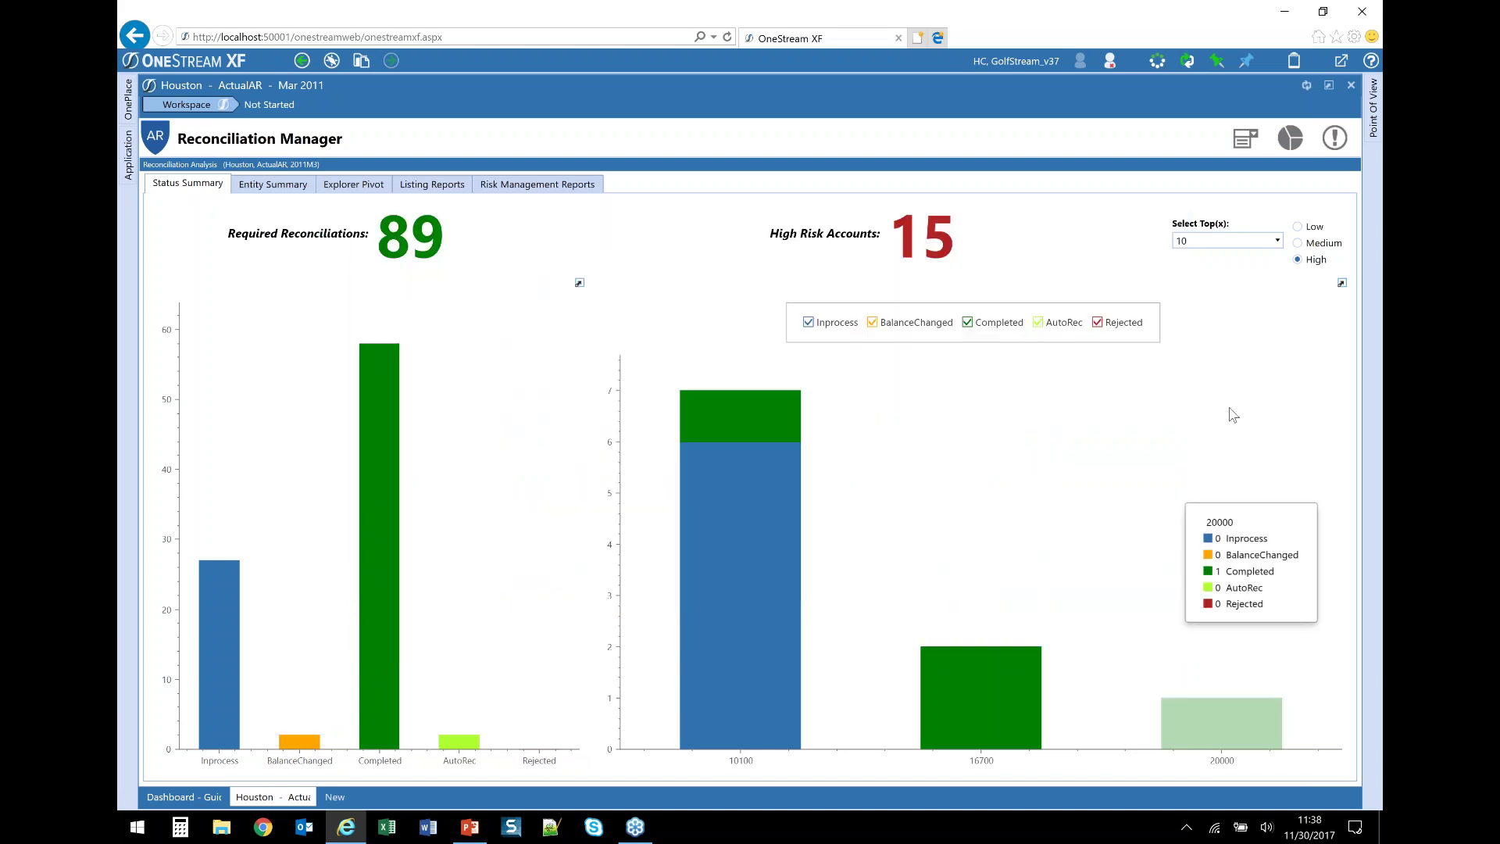
{"action": "left_click", "coordinate": [1248, 250]}
{"action": "left_click", "coordinate": [1239, 335]}
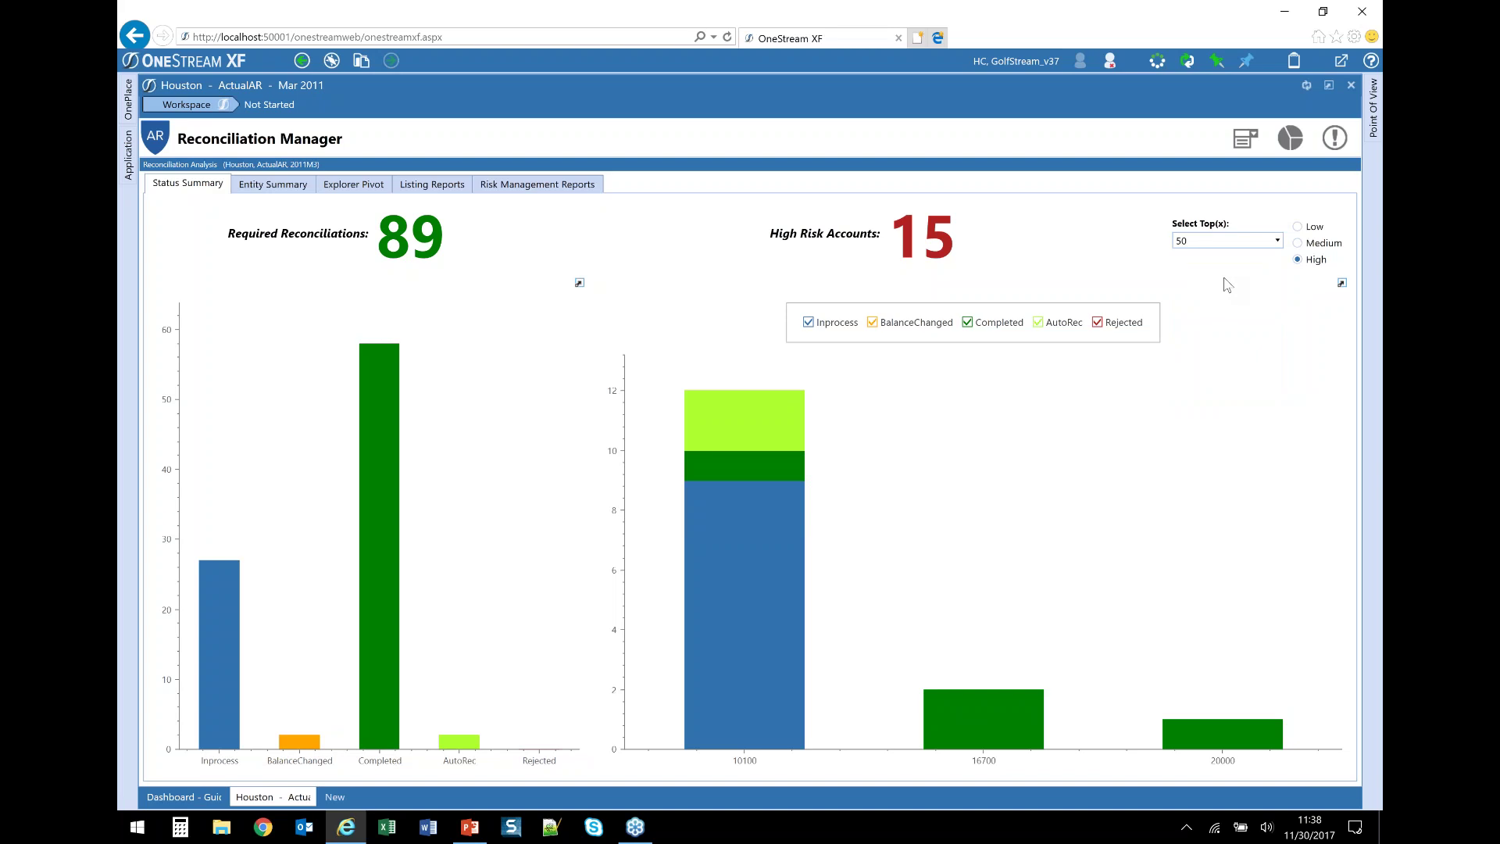
Step: View the entity summary chart, and group the Explorer Pivot by Status with the Completed group expanded
{"action": "left_click", "coordinate": [267, 189]}
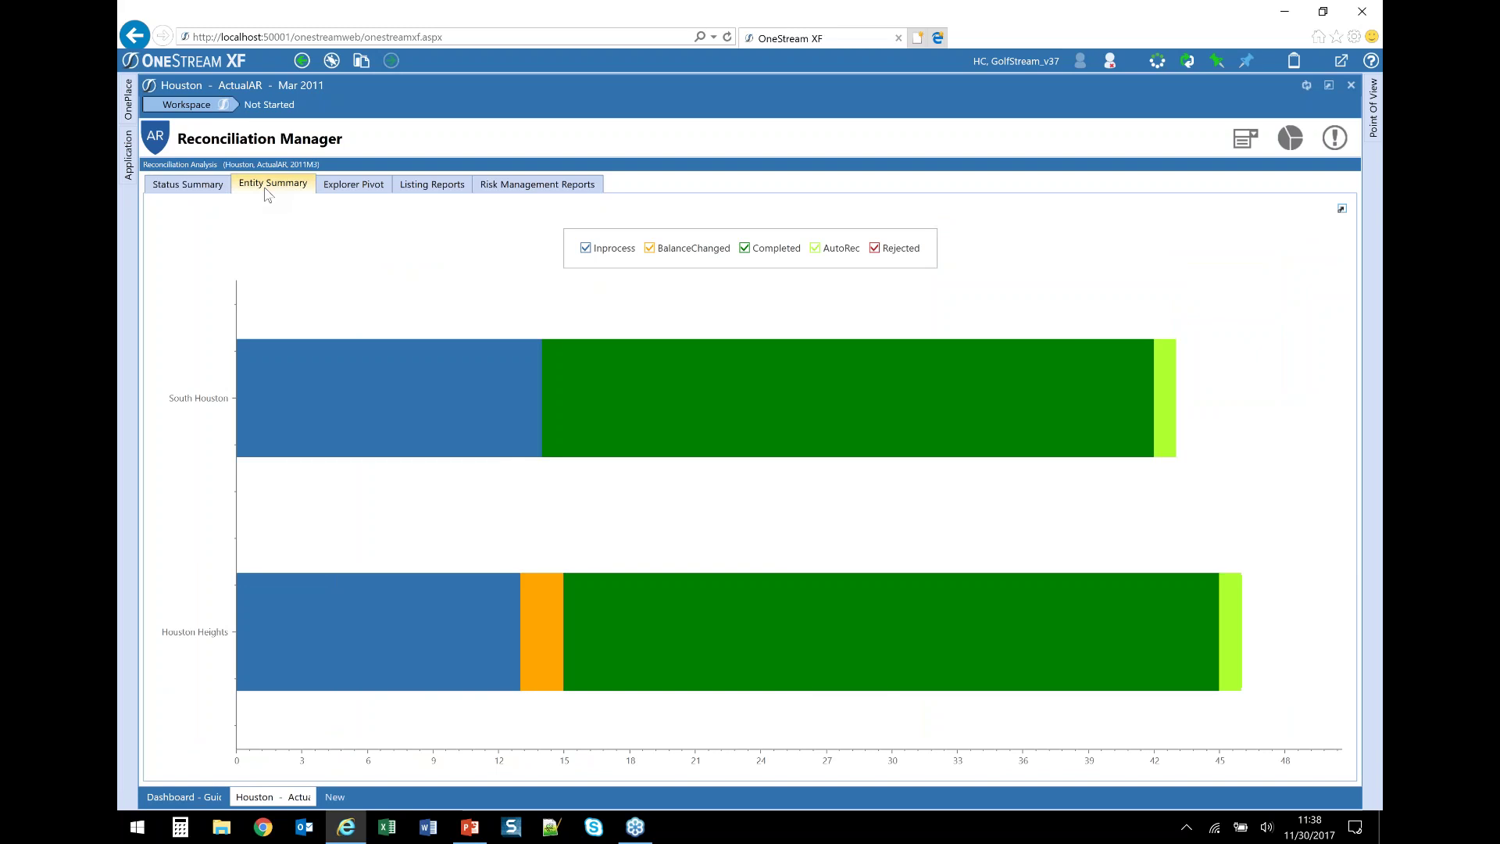
{"action": "left_click", "coordinate": [352, 191]}
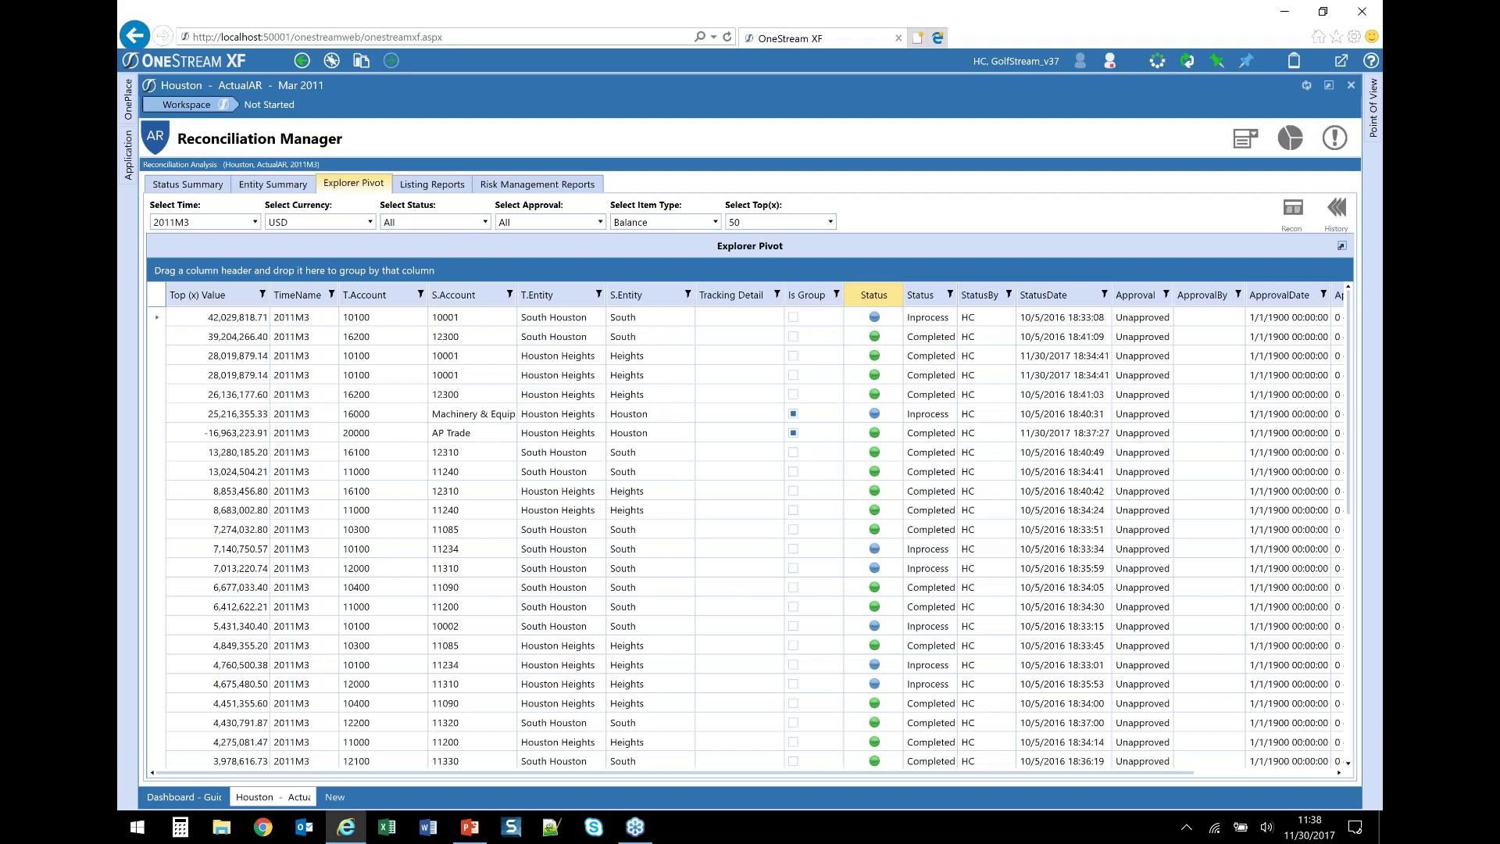
{"action": "left_click_drag", "start_coordinate": [925, 295], "coordinate": [853, 273]}
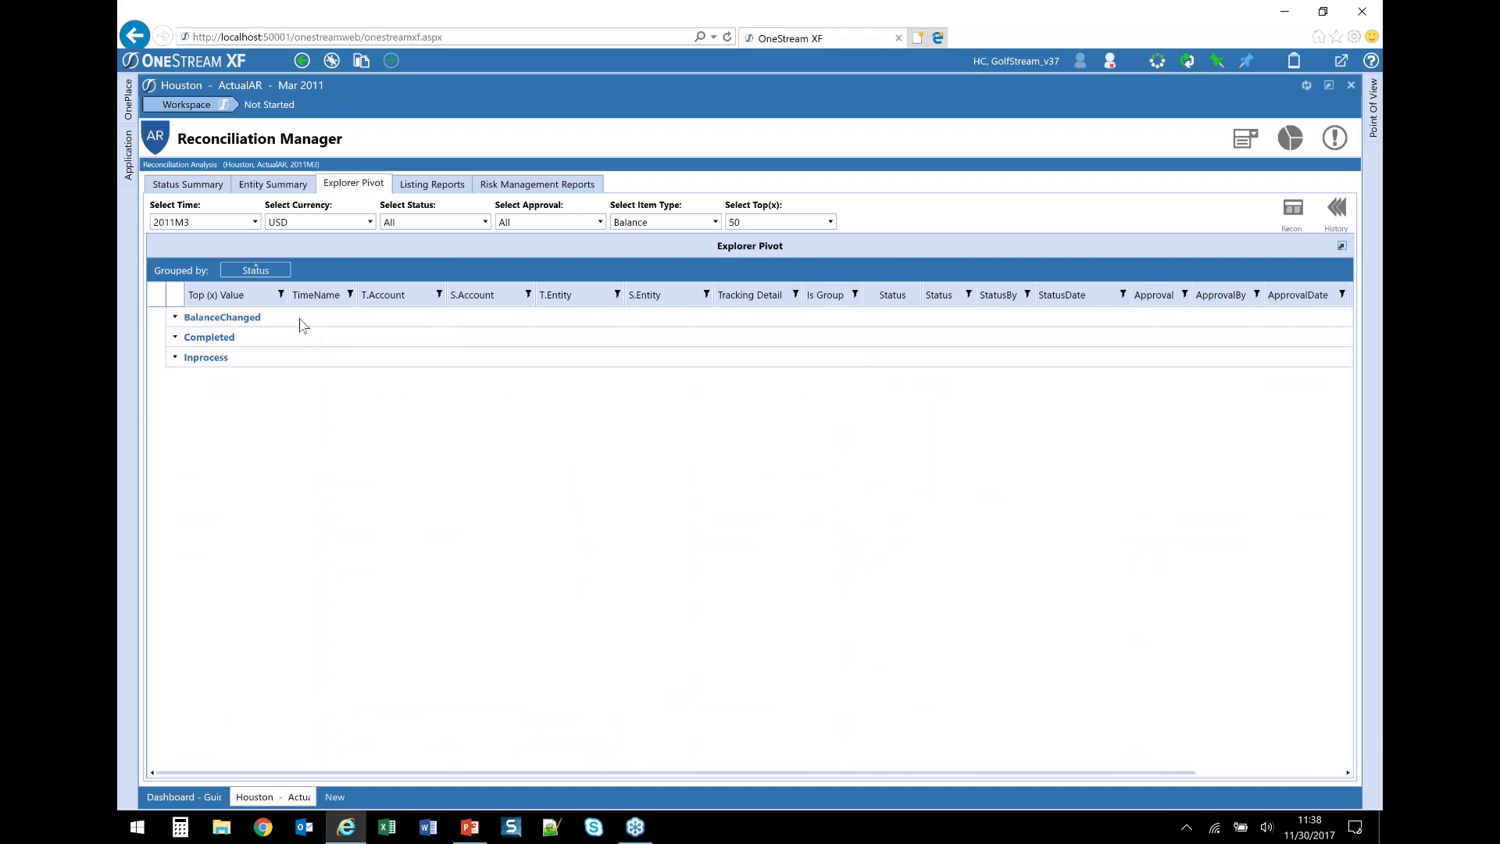
{"action": "left_click", "coordinate": [176, 339]}
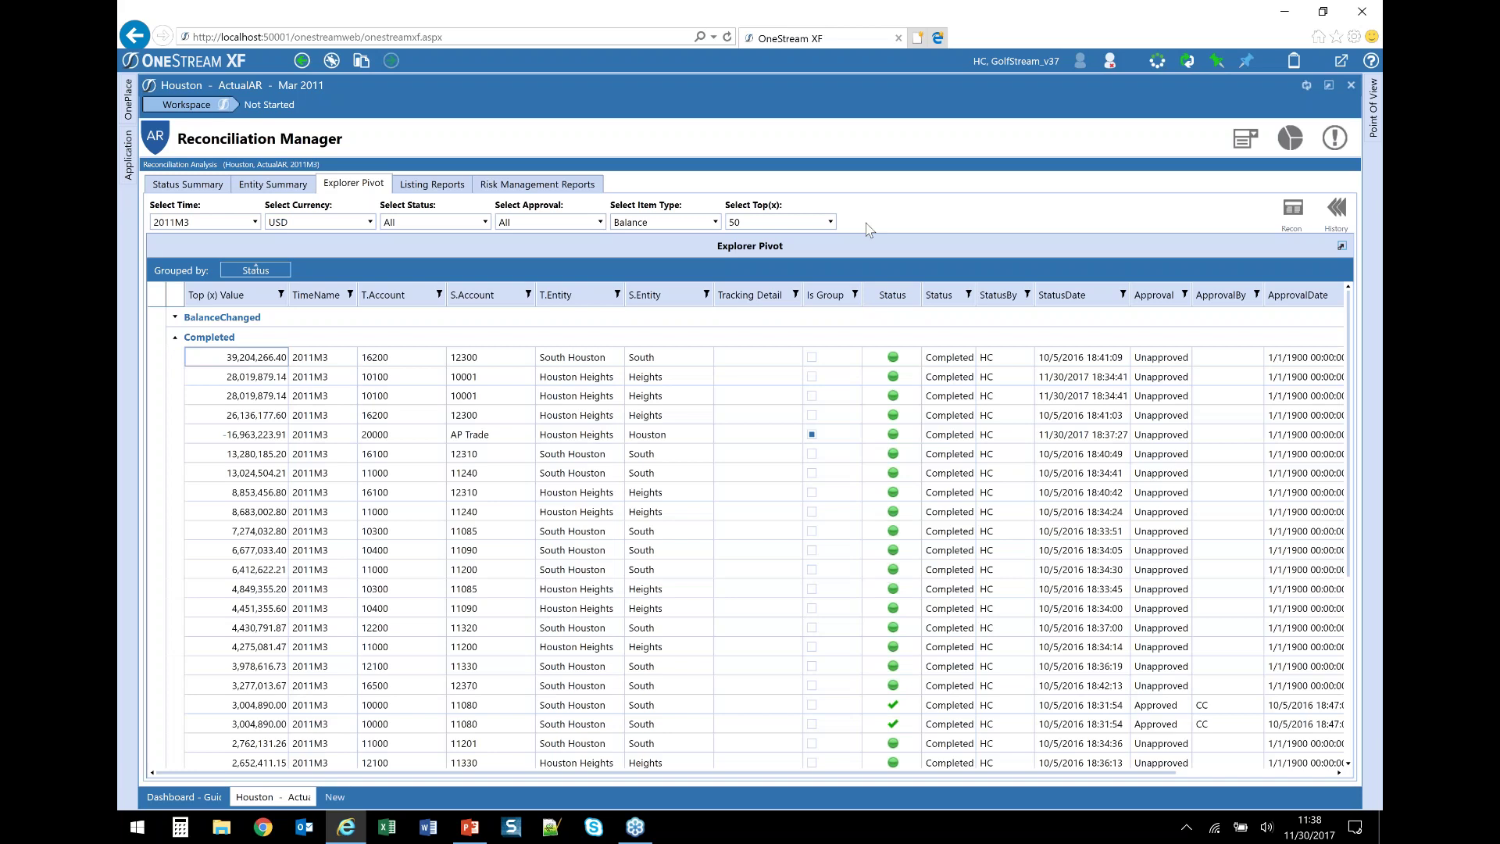
Step: Examine the reconciliation status listing, including its AutoRec section, and the detail listings with and without preparer grouping
{"action": "left_click", "coordinate": [423, 188]}
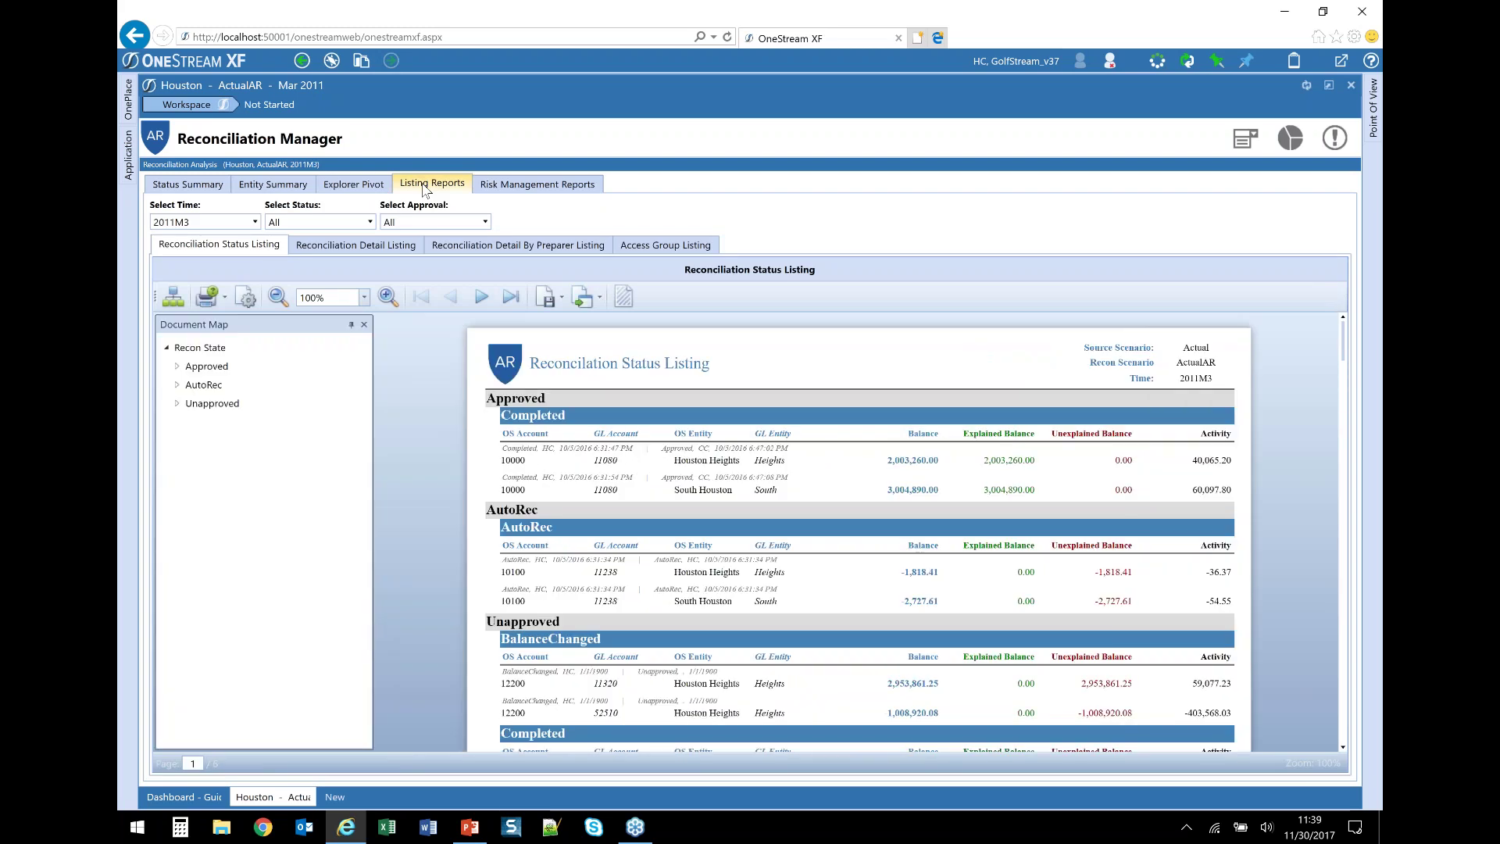
{"action": "left_click", "coordinate": [178, 367]}
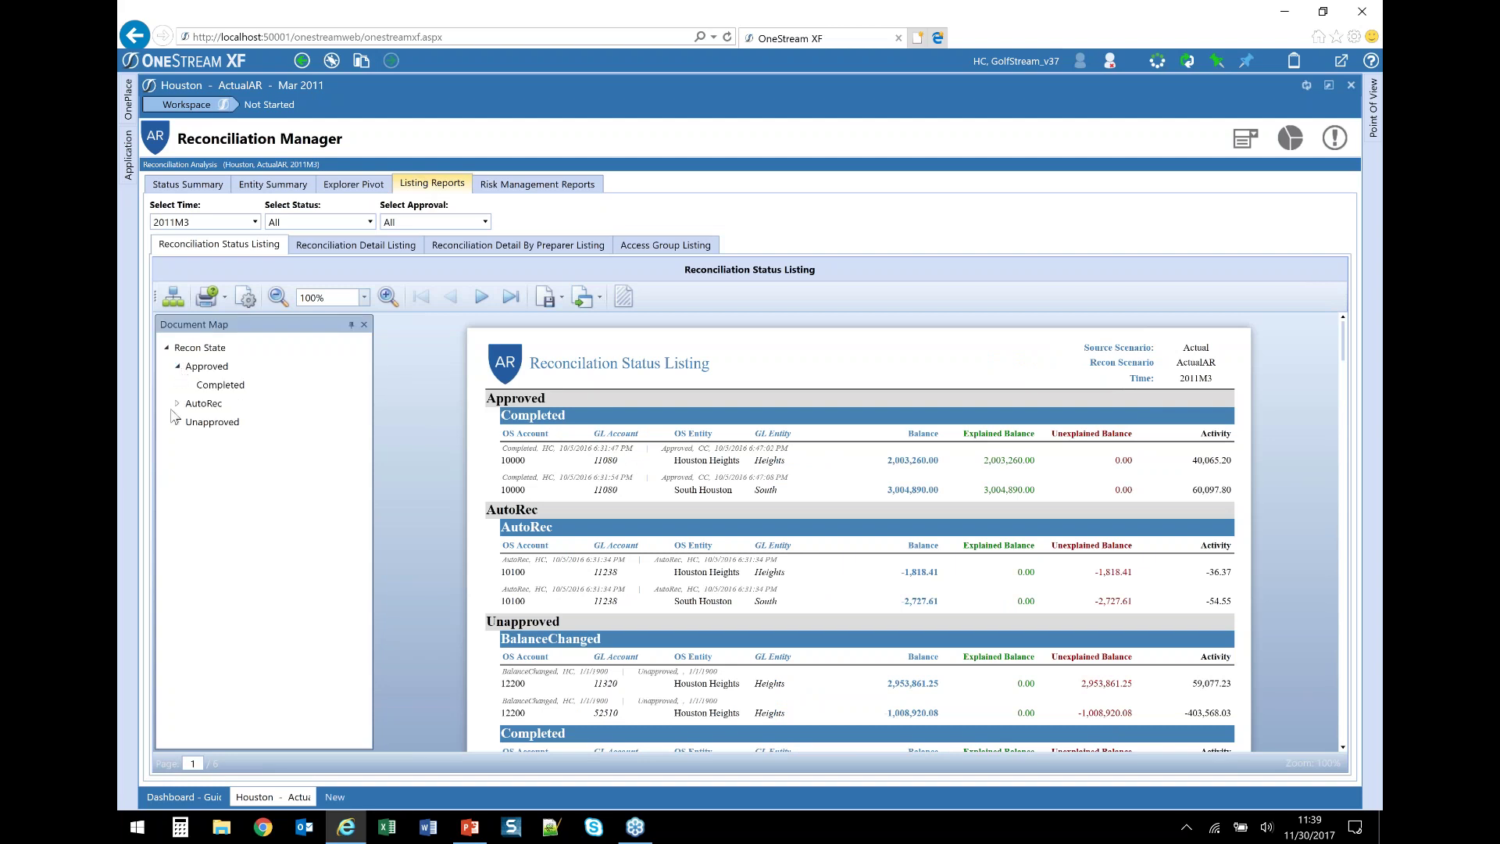
{"action": "left_click", "coordinate": [177, 404]}
{"action": "left_click", "coordinate": [218, 427]}
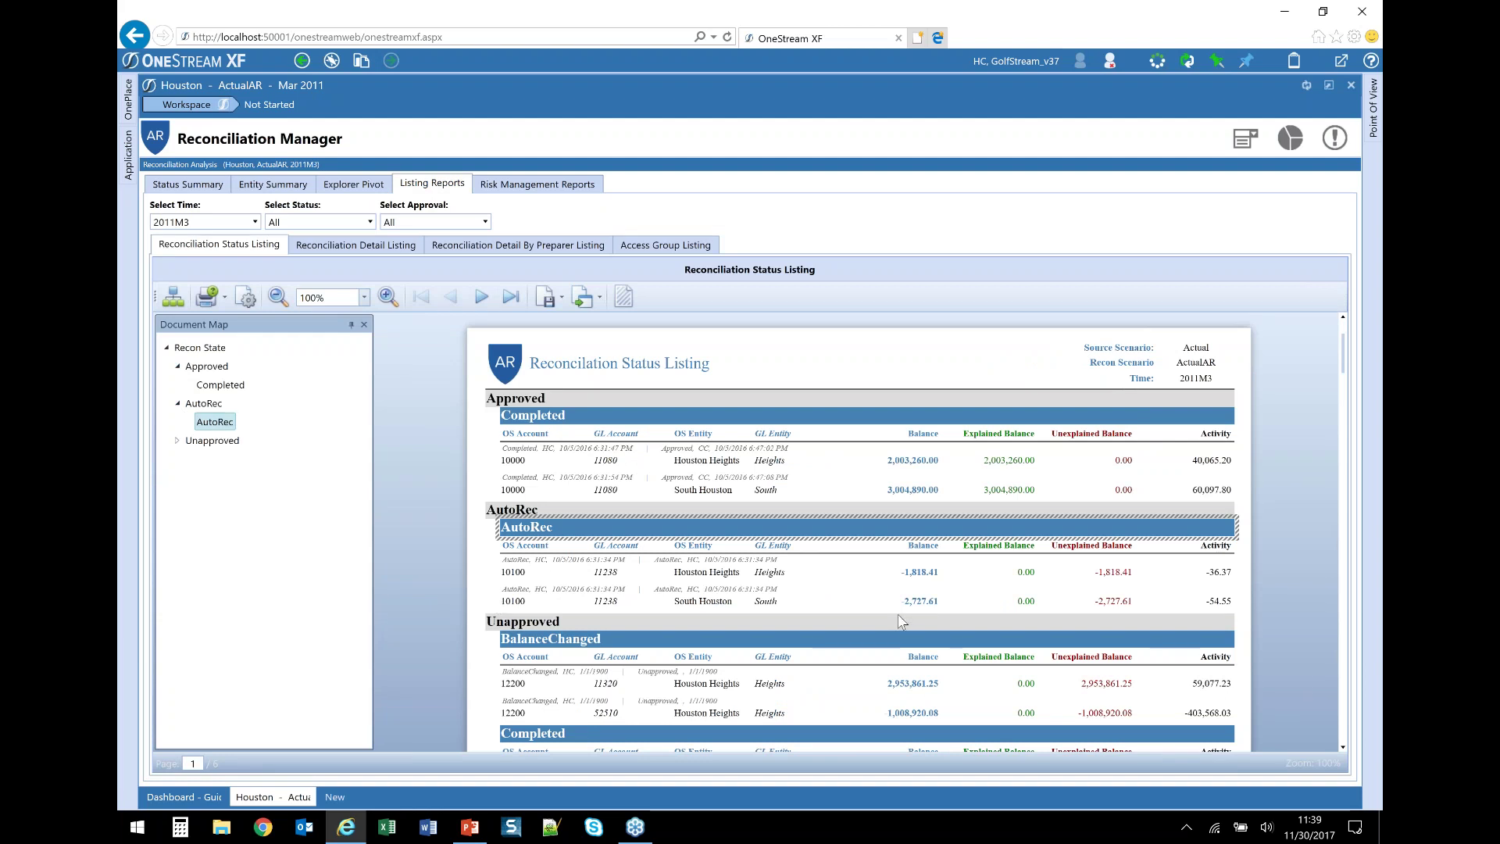
{"action": "left_click", "coordinate": [385, 250]}
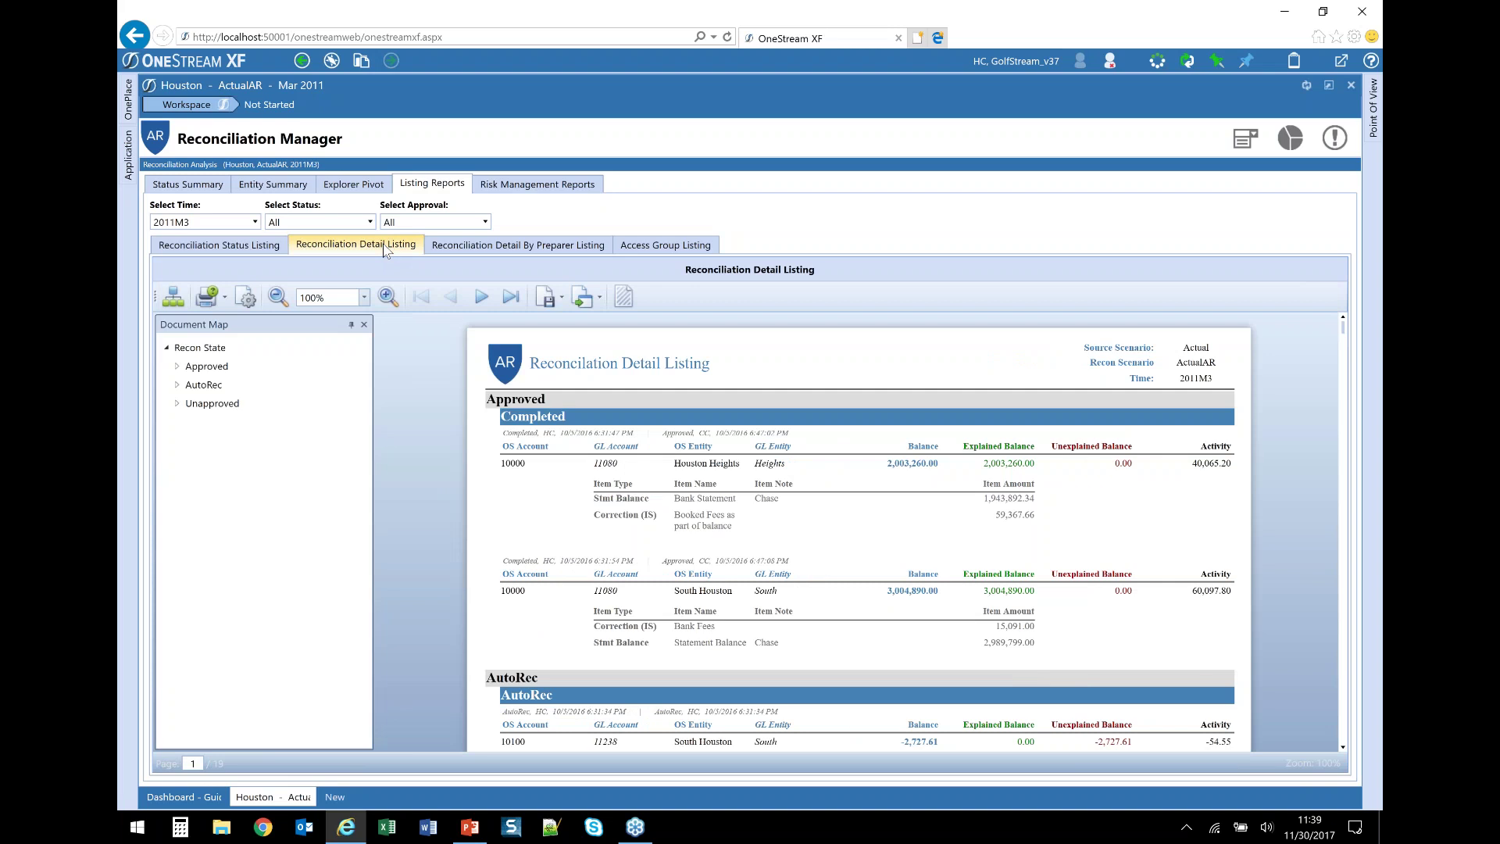
{"action": "left_click", "coordinate": [504, 249]}
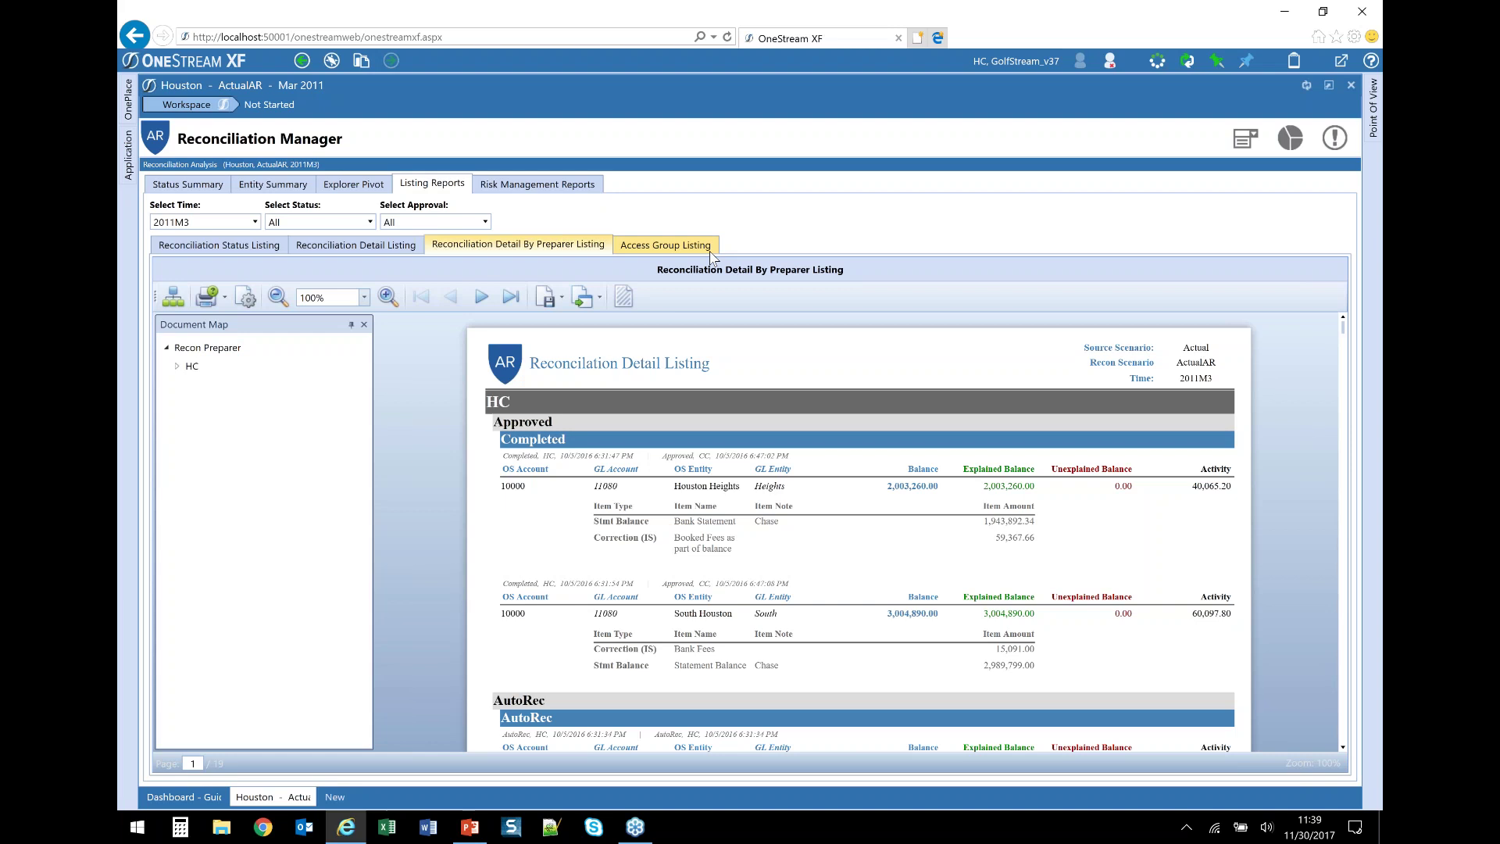
Step: Examine the risk management reports for reconciling item analysis, reconciliation risk analysis and reconciling item aging
{"action": "left_click", "coordinate": [549, 188]}
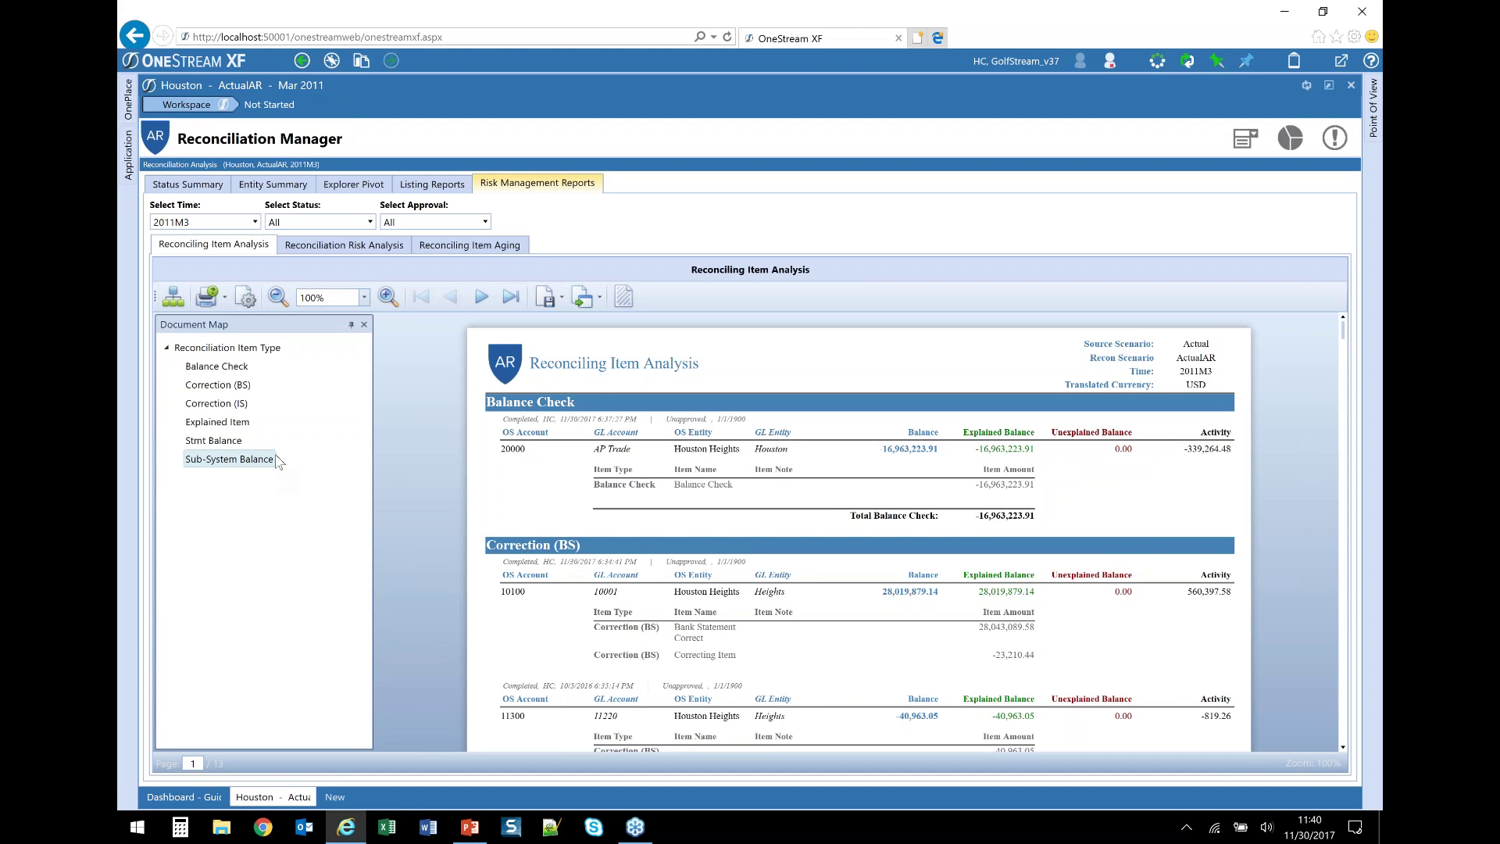
{"action": "left_click", "coordinate": [346, 252]}
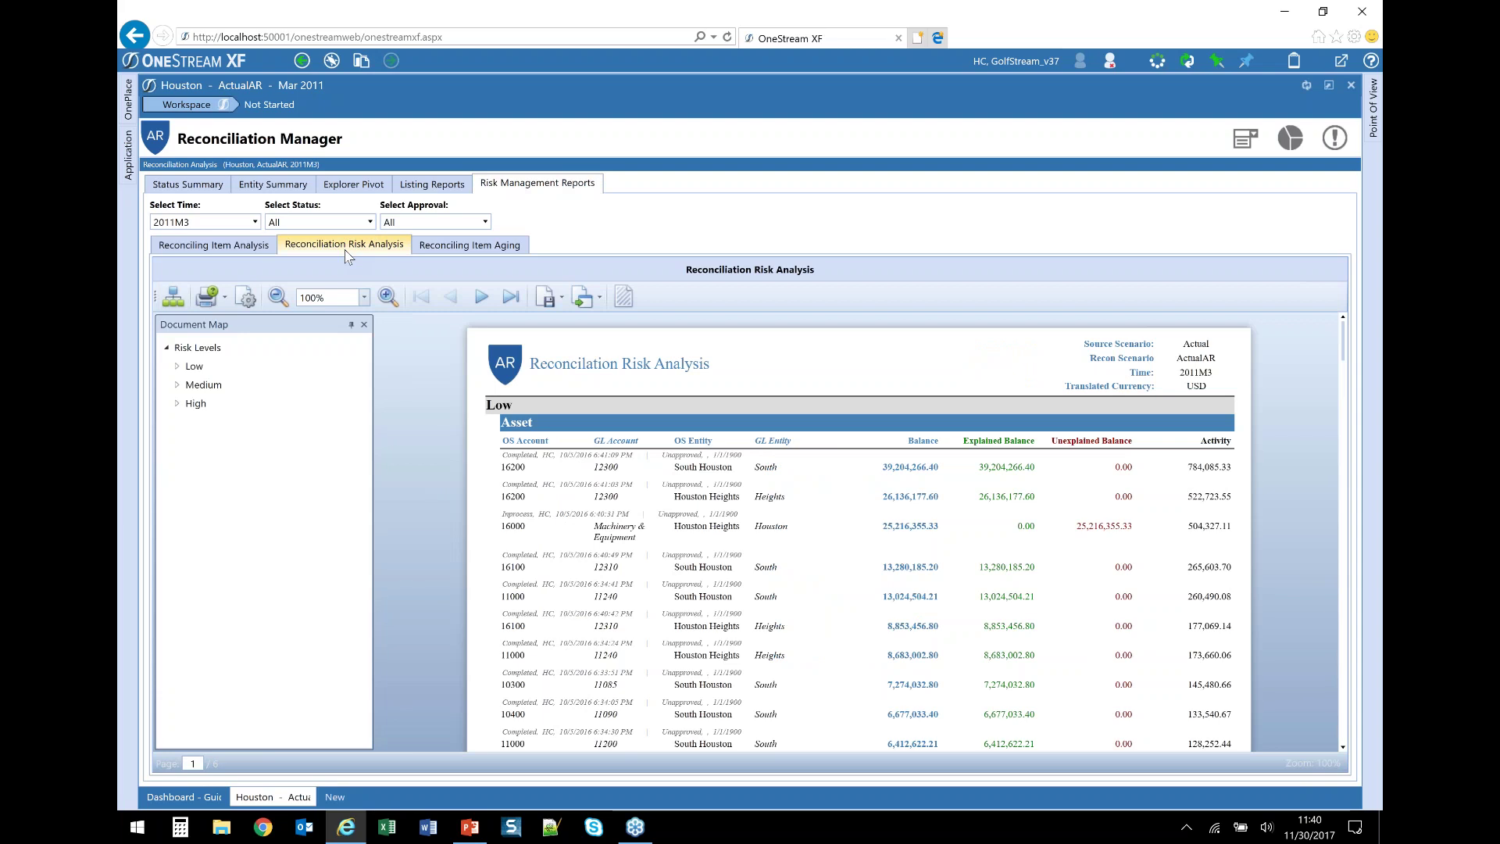
{"action": "left_click", "coordinate": [492, 246]}
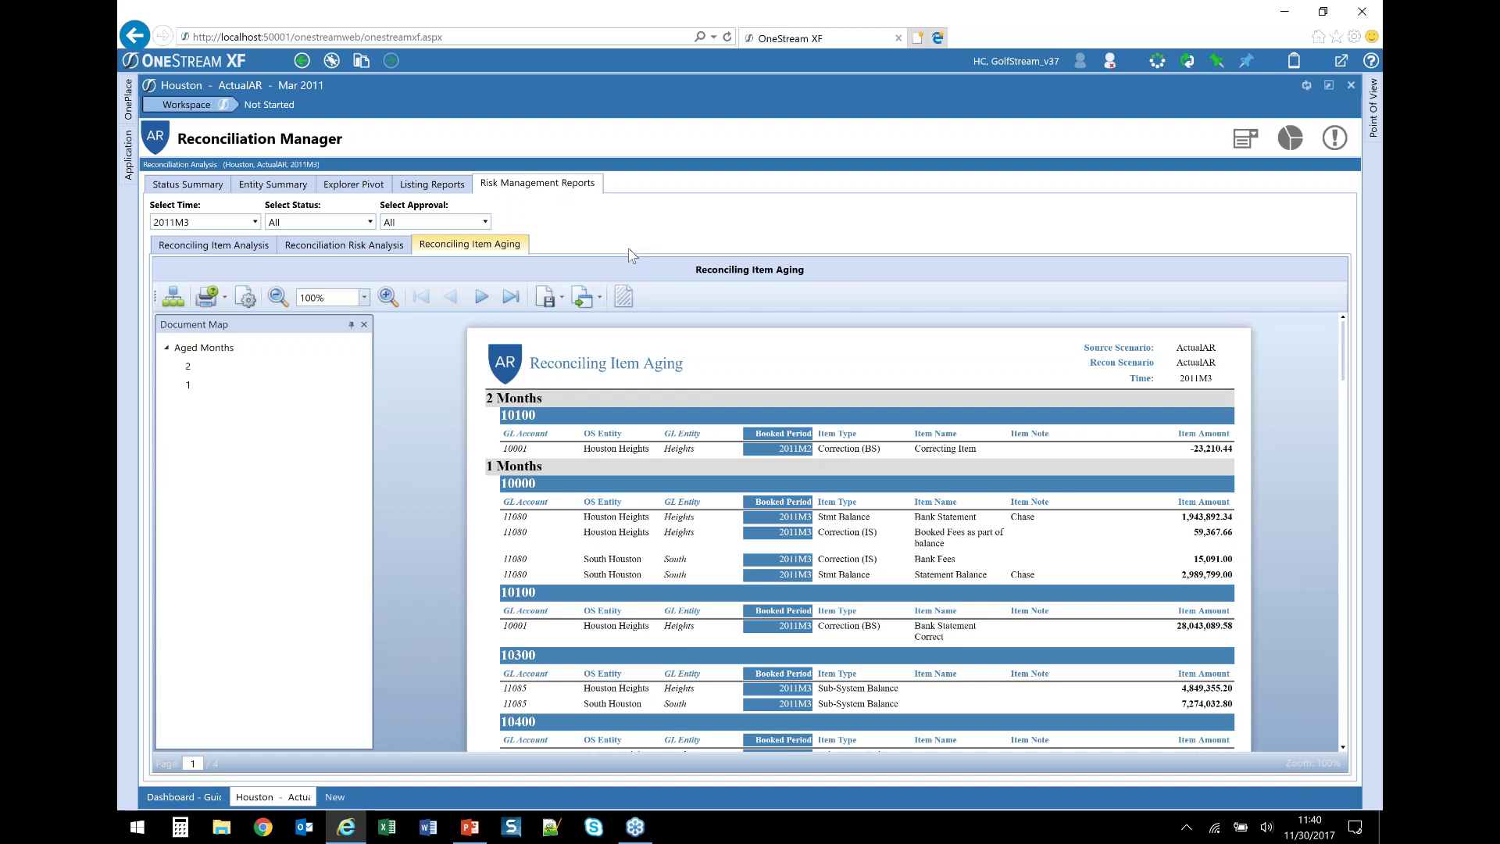
Step: Drill from Cash Deposits in the Guided Reporting Balance Sheet (Risk Mgmt) to its reconciliations, and return to the presentation slides
{"action": "left_click", "coordinate": [184, 798]}
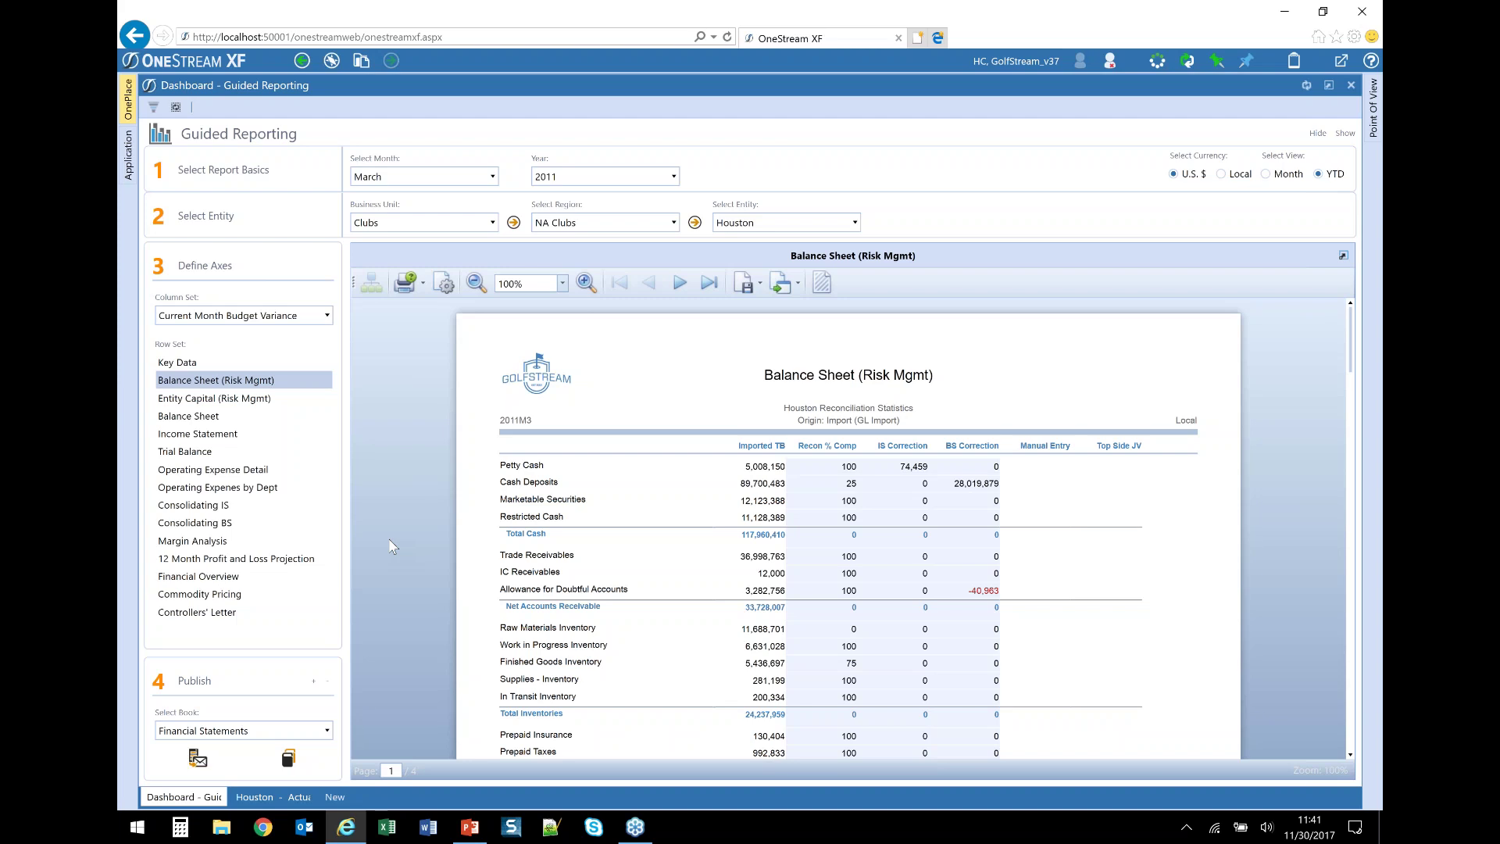
{"action": "left_click", "coordinate": [528, 486]}
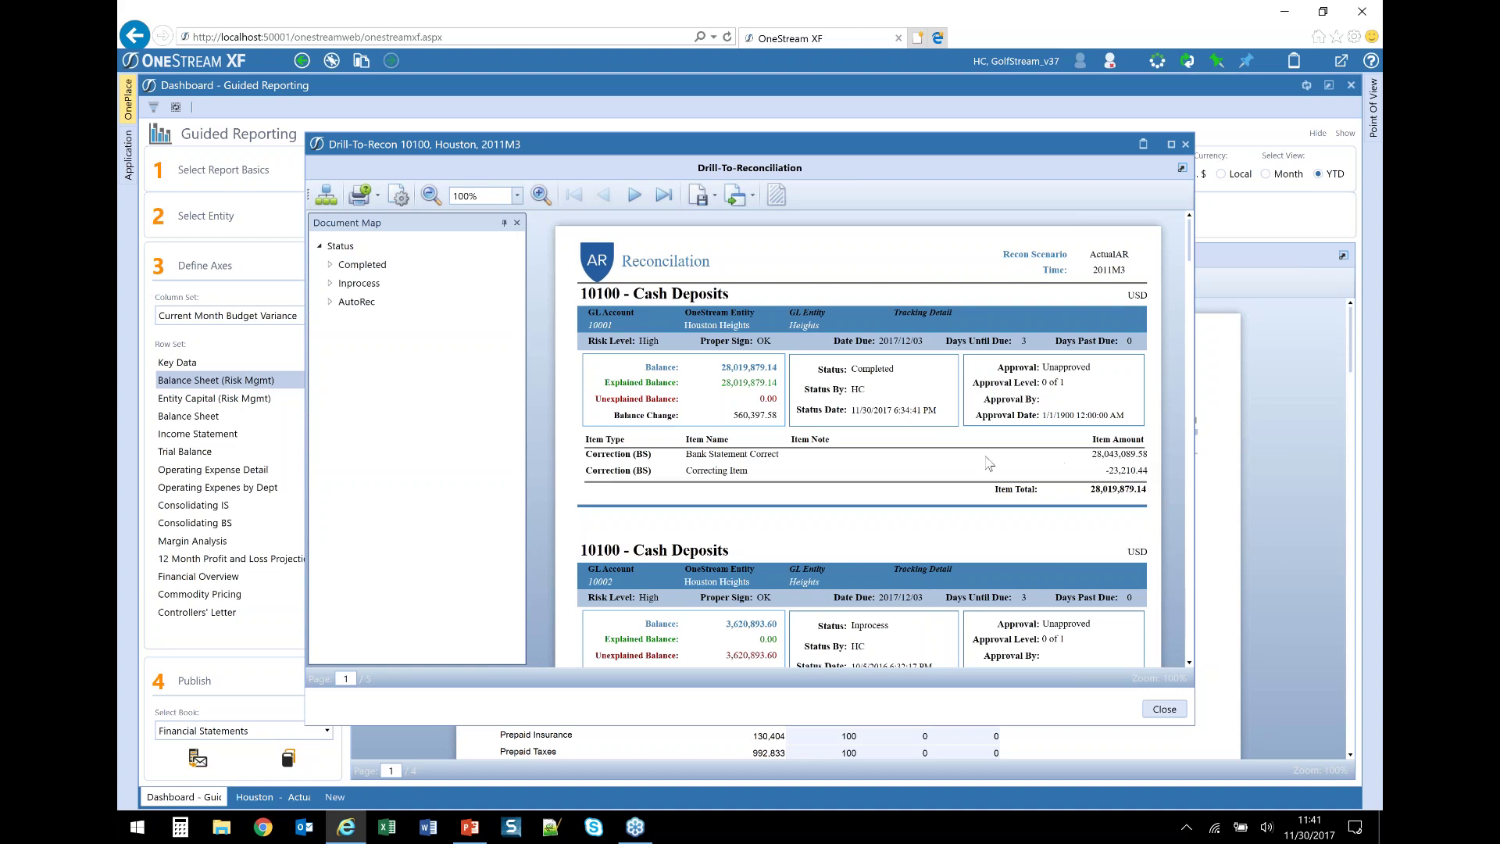
{"action": "left_click", "coordinate": [1186, 146]}
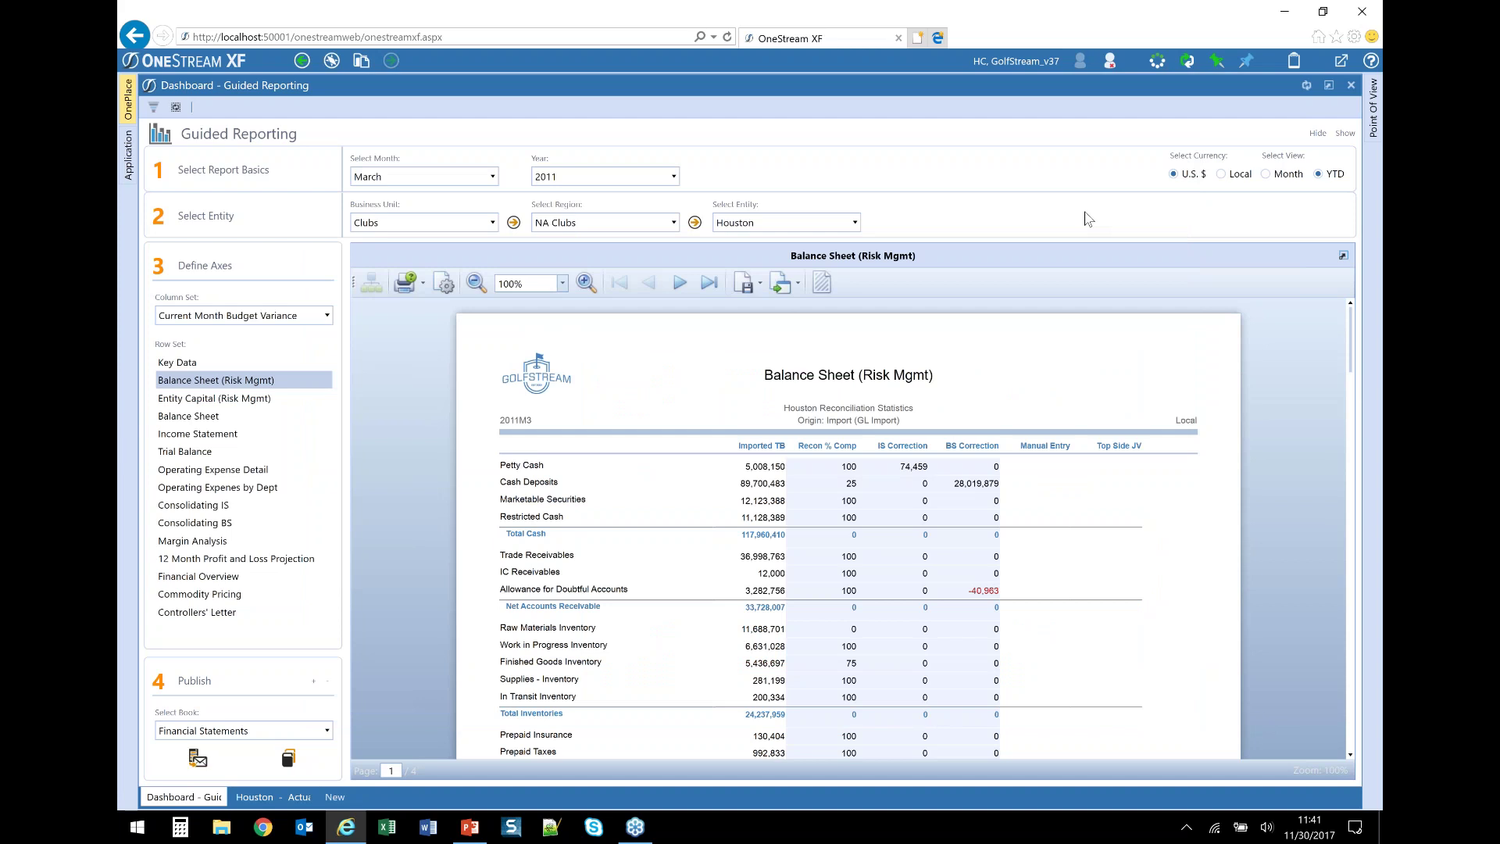
{"action": "key", "text": "alt+Tab"}
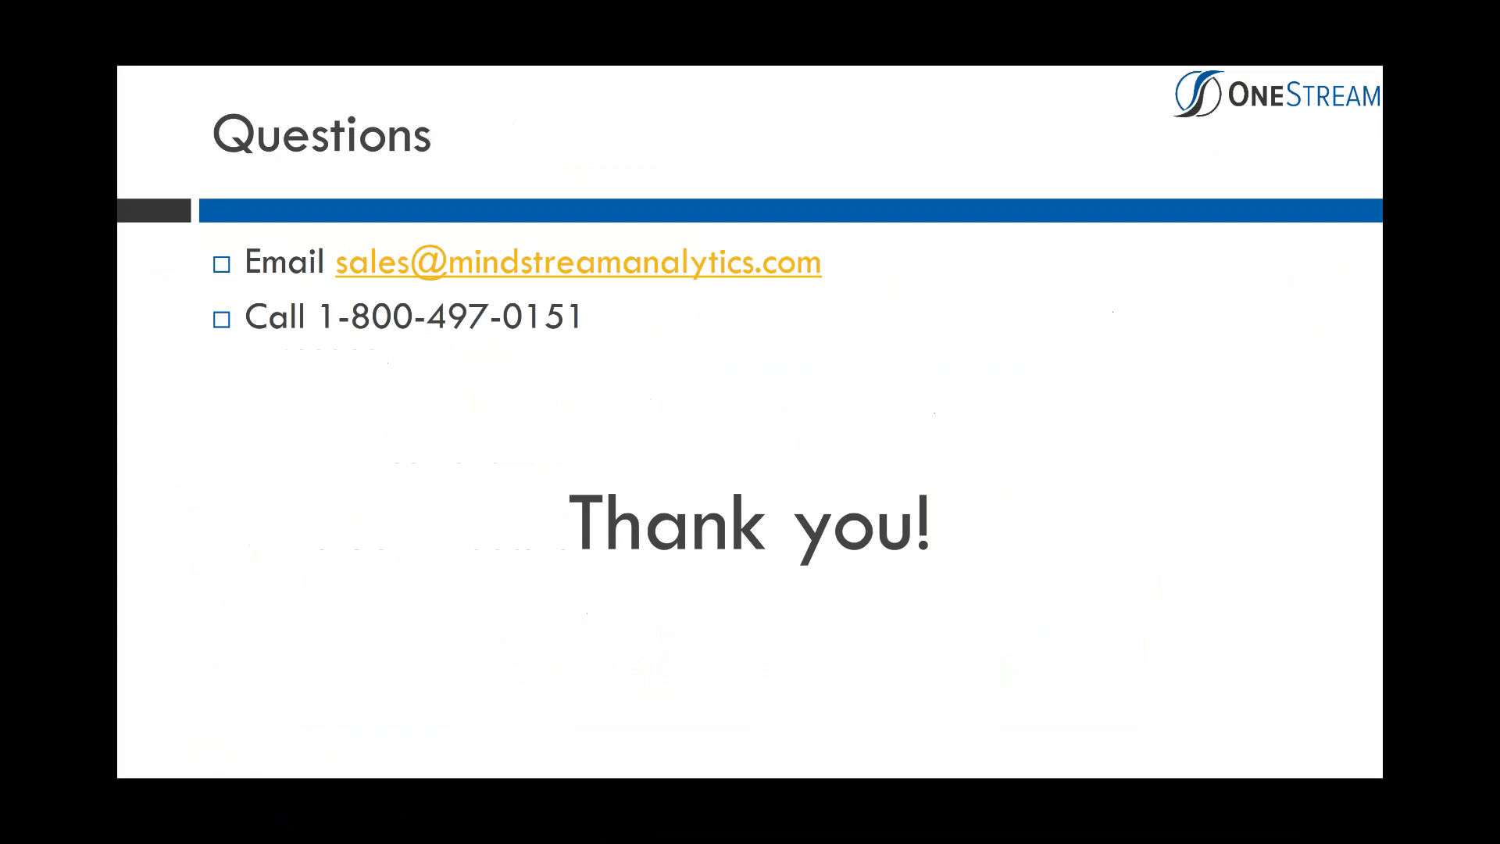